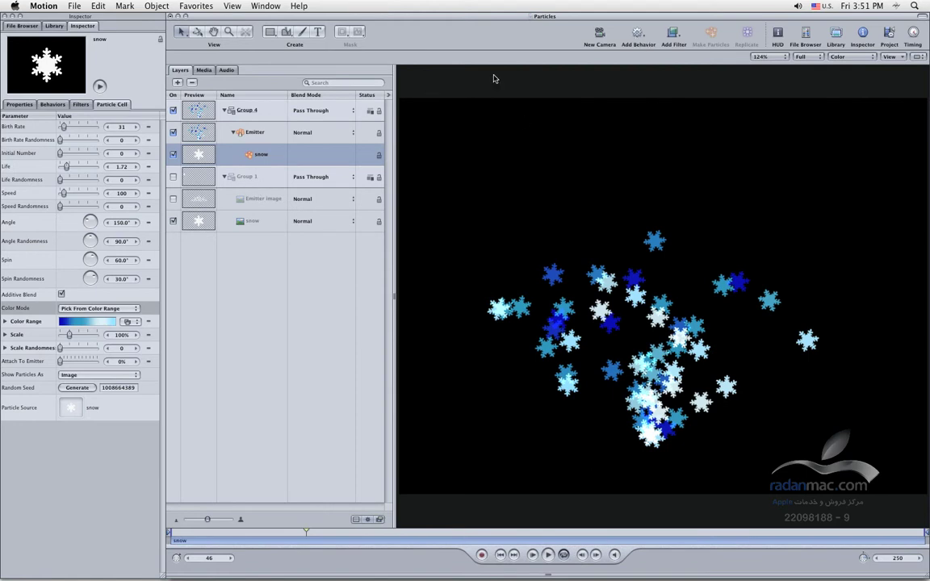
Step: Add the Scale Over Life particle behavior to the snow particle cell
left_click(638, 30)
mouse_move(664, 114)
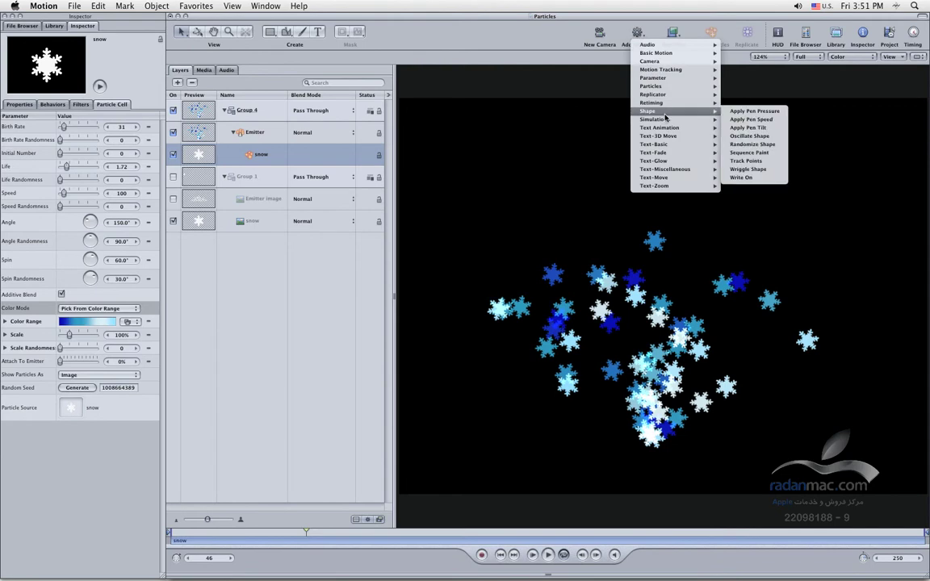
mouse_move(678, 86)
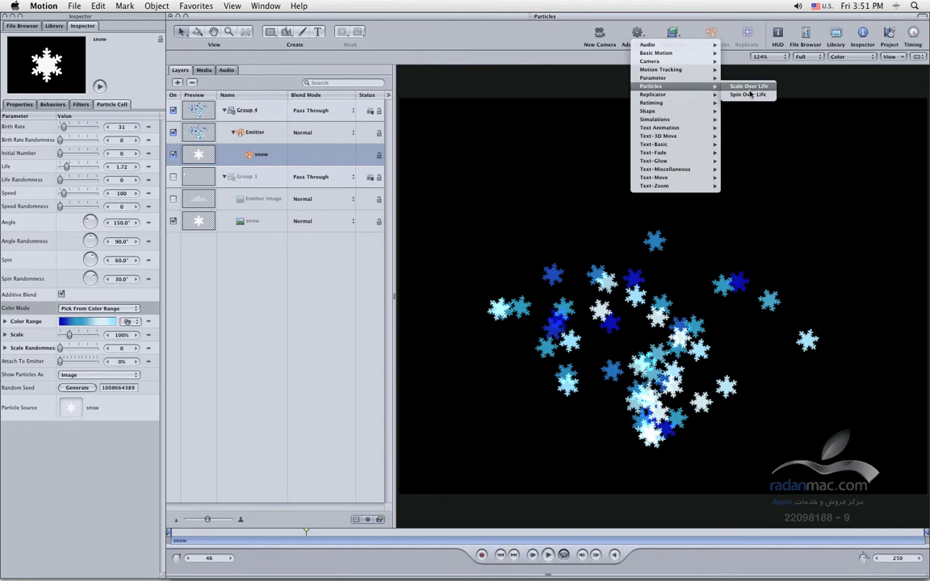
left_click(748, 86)
Step: Add the Spin Over Life particle behavior to the snow particle cell
left_click(644, 38)
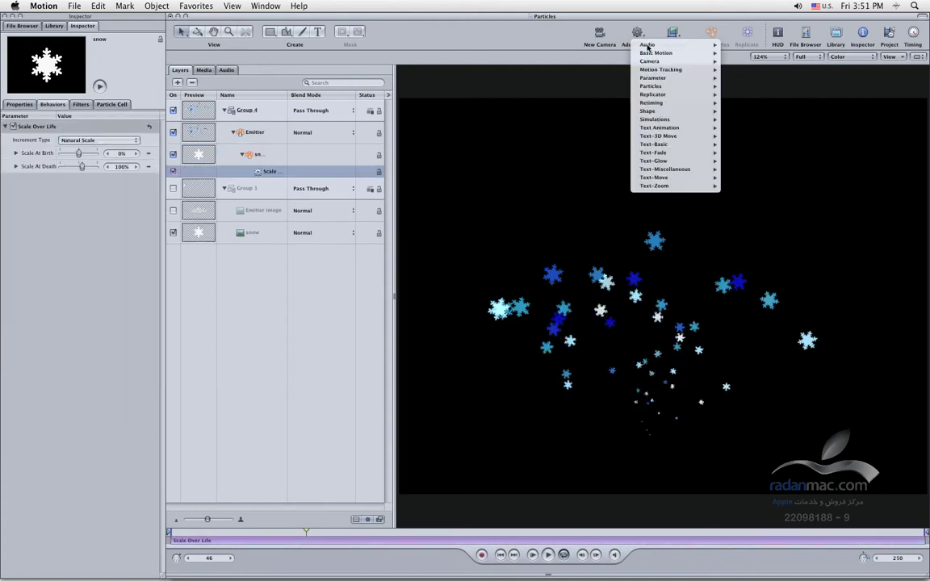
mouse_move(689, 87)
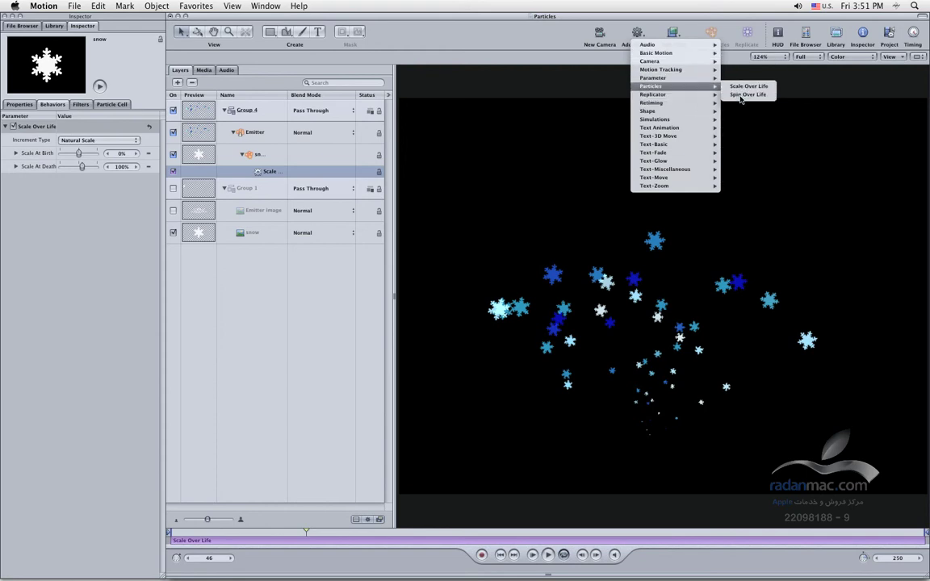
left_click(740, 95)
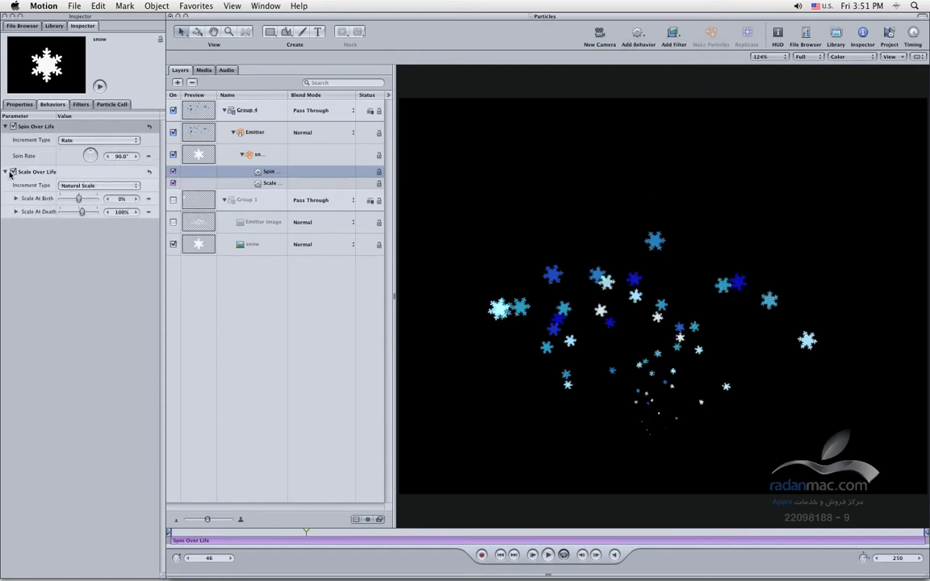
Step: Disable the Scale Over Life behavior and play the animation from the first frame to preview the spin alone
left_click(12, 172)
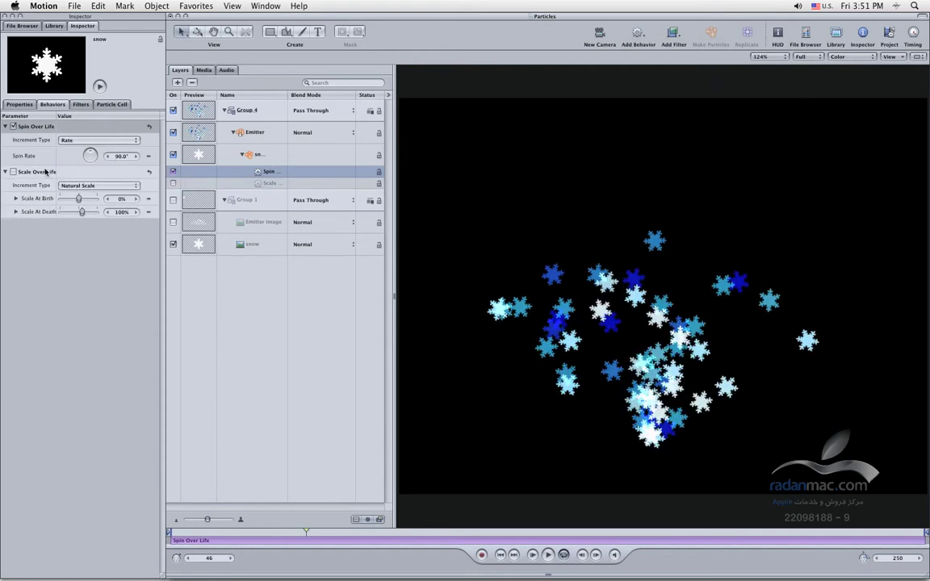
left_click(500, 554)
left_click(548, 555)
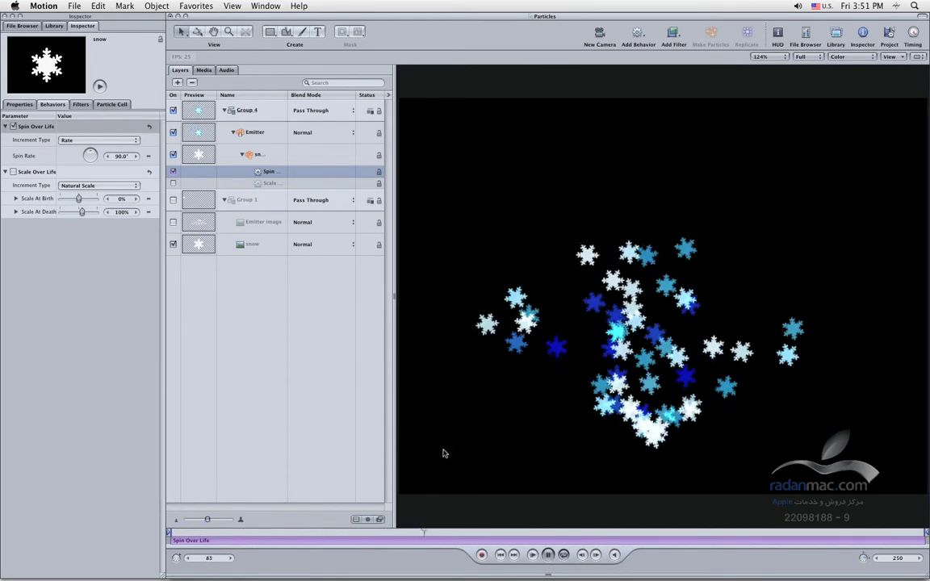
Step: Set Spin Over Life's Increment Type to Birth and Death Values, with Spin At Death at 180°
left_click(89, 141)
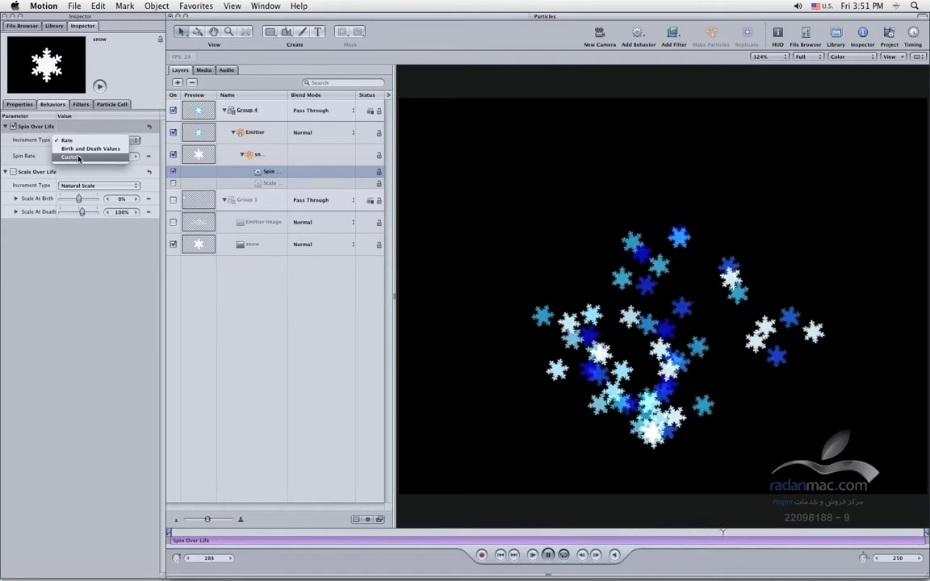
left_click(97, 148)
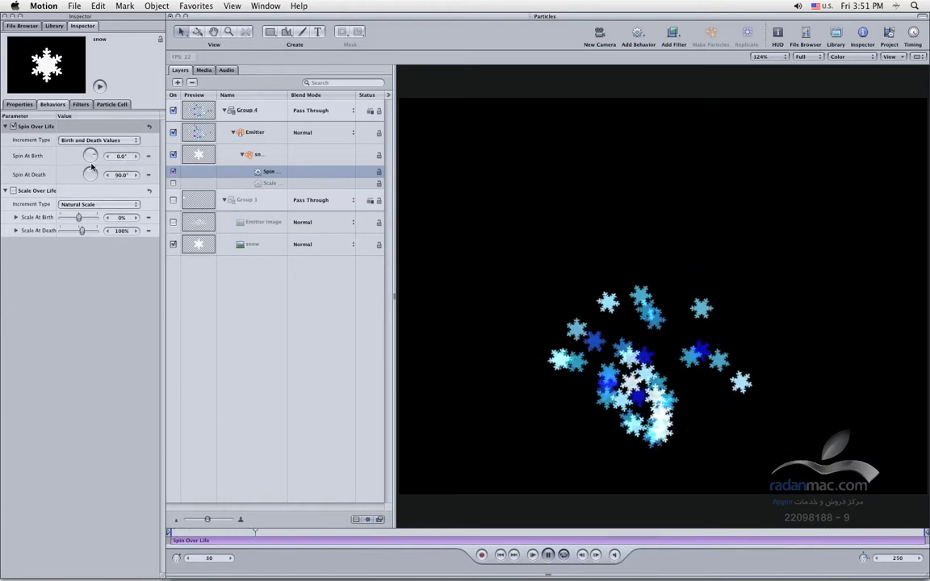
left_click(123, 156)
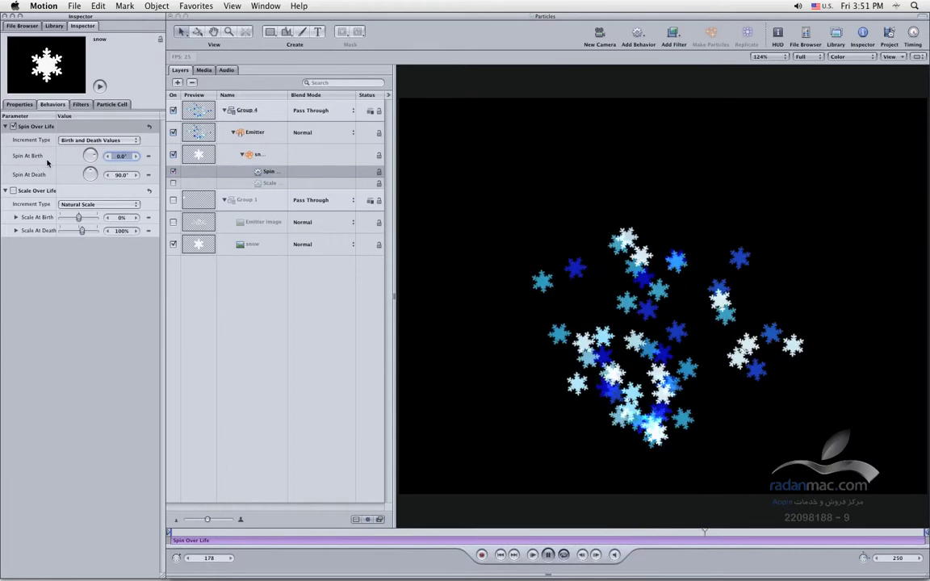
key("Tab")
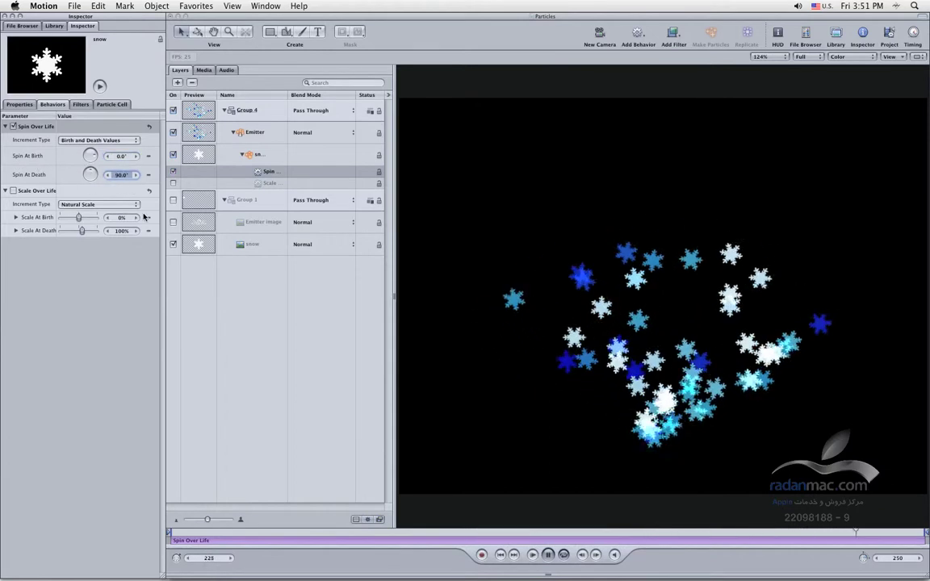
type("180")
key("Return")
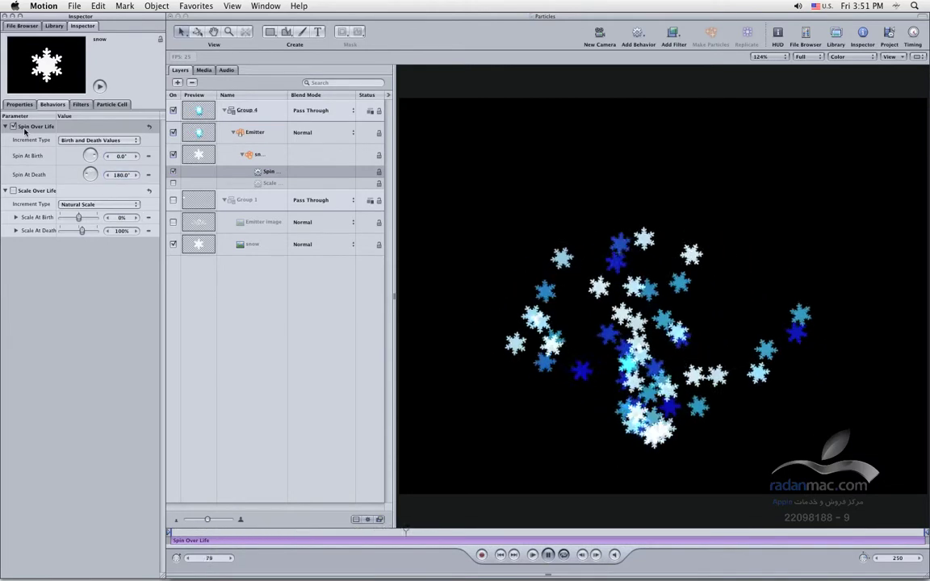
Step: Delete the Spin Over Life behavior and re-enable Scale Over Life
key("Delete")
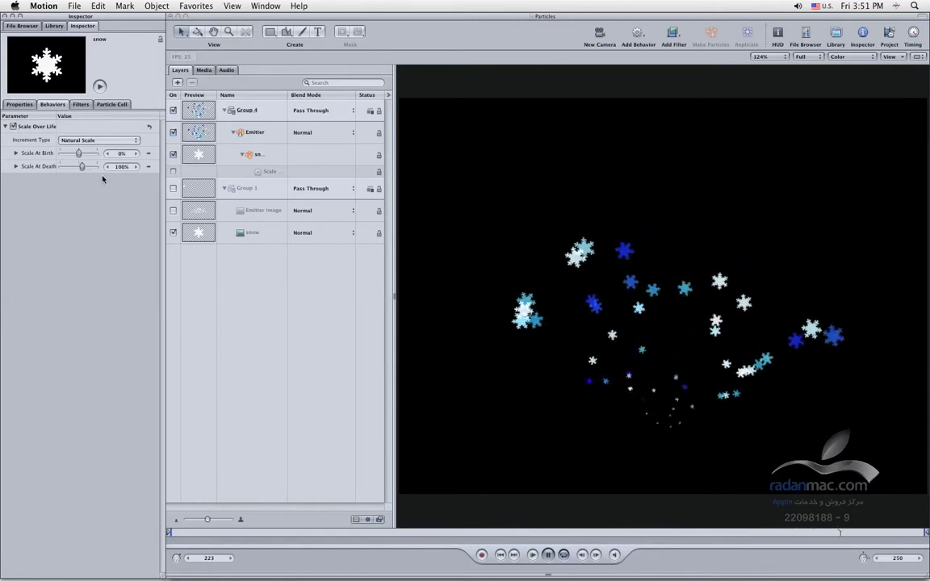
Step: Pause playback and set the Scale Over Life behavior's Scale At Birth to 100% and Scale At Death to 0%
mouse_move(120, 153)
left_mouse_down()
mouse_move(107, 137)
mouse_move(120, 155)
left_mouse_up()
left_click(119, 153)
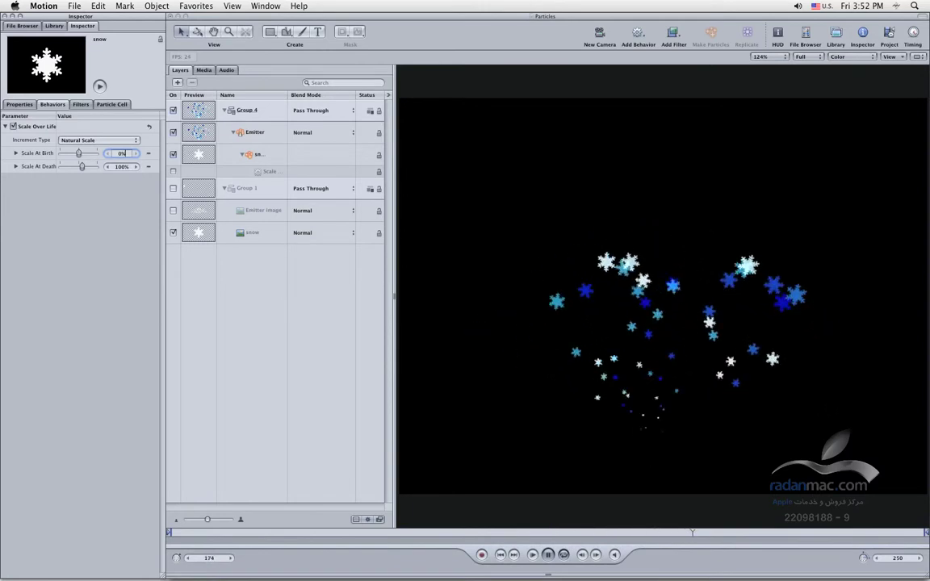
left_click(536, 556)
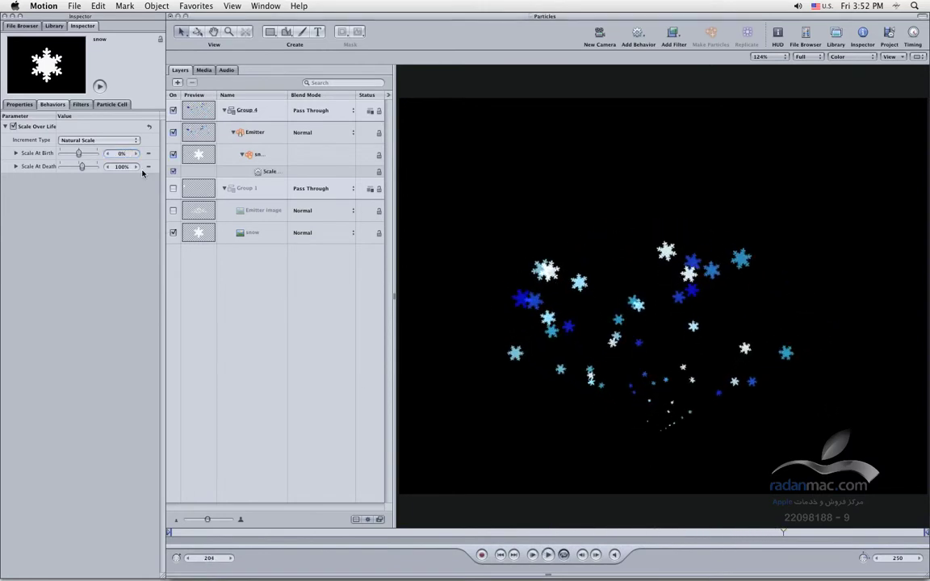
type("100")
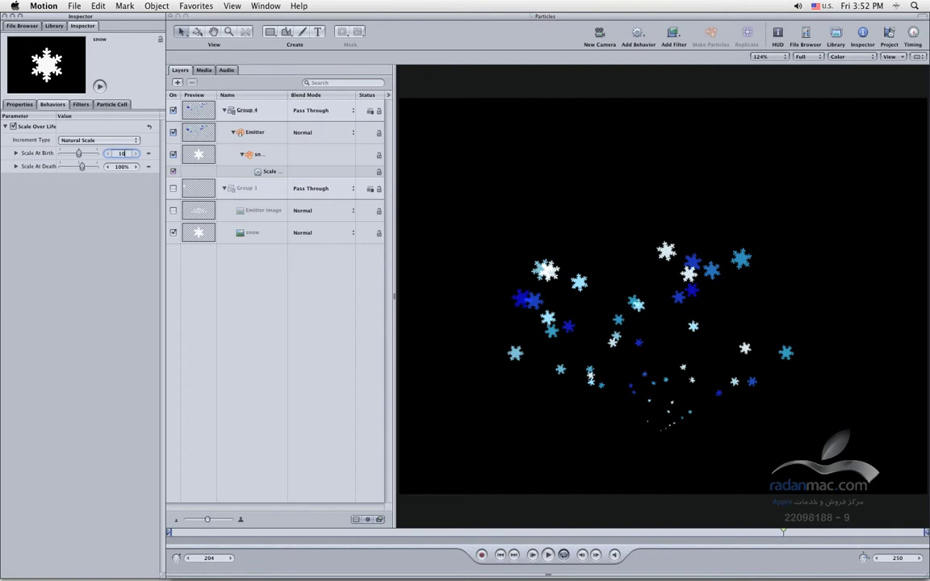
key("Return")
left_click(121, 167)
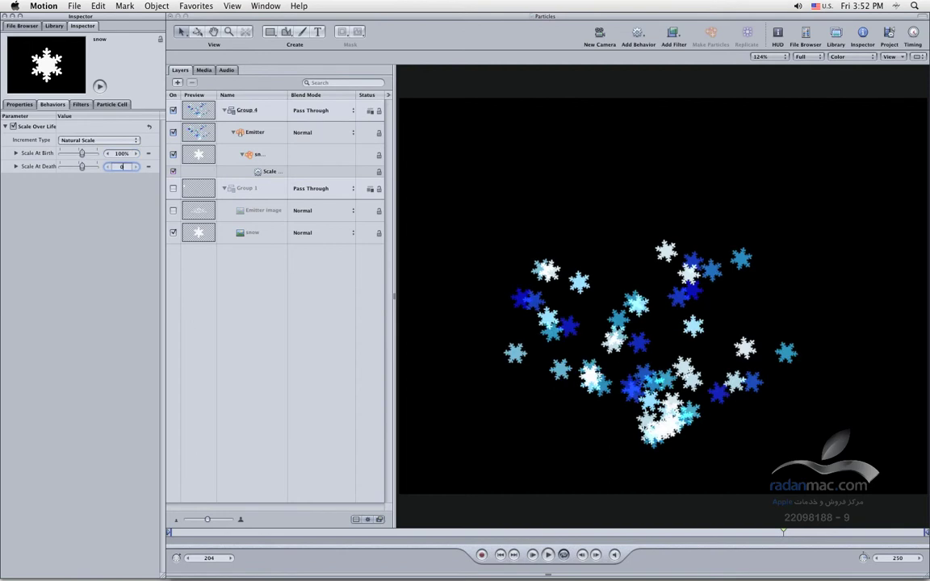
type("0")
key("Return")
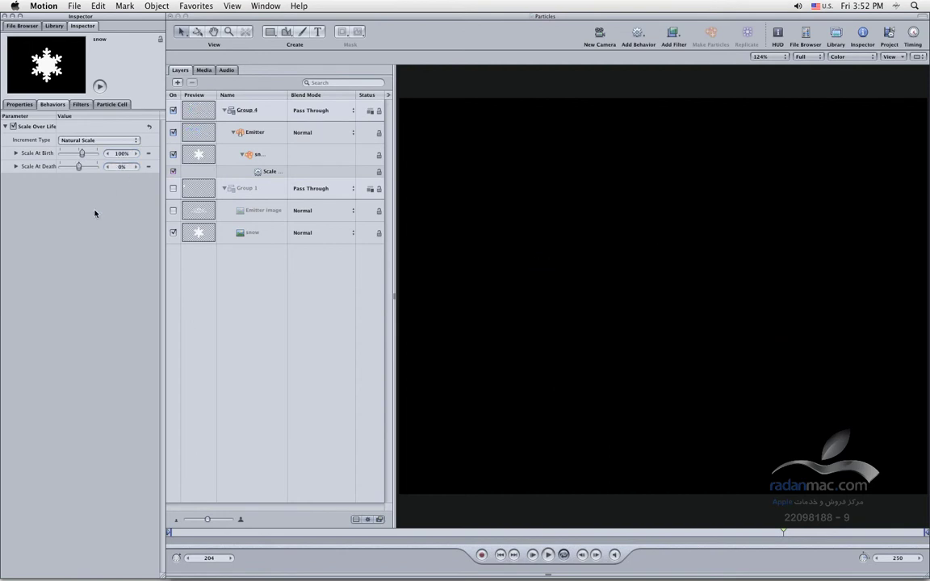
Step: Return to the first frame and briefly play the animation to check the particle scaling
left_click(96, 143)
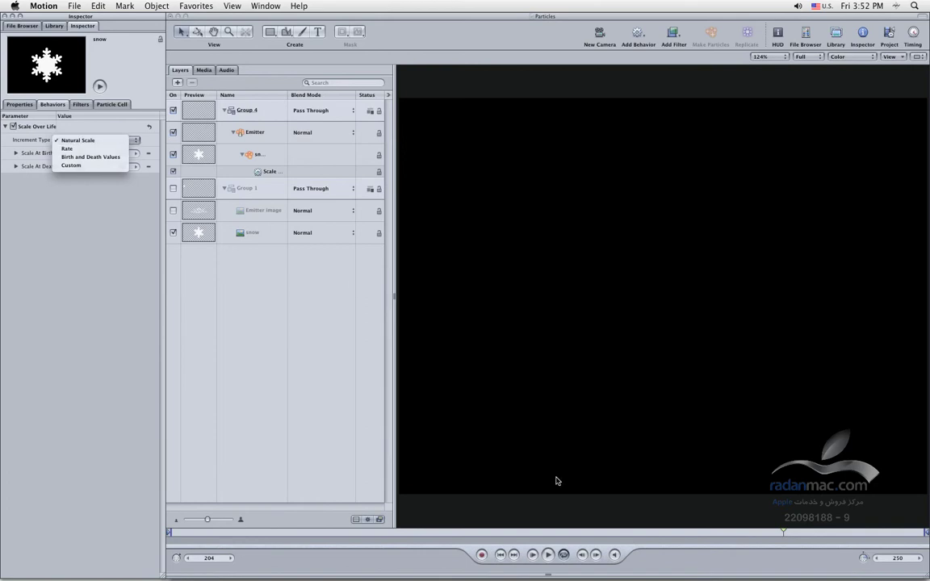
left_click(513, 555)
left_click(500, 555)
left_click(548, 555)
left_click(548, 554)
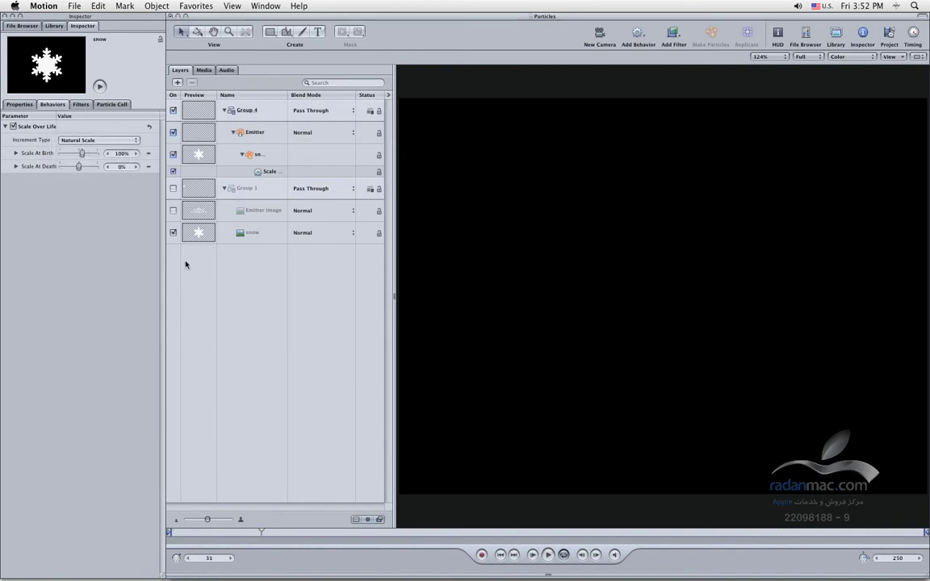
Step: Set Scale At Death to 1% and play the animation to preview the shrinking snowflakes
left_click(123, 168)
type("1")
key("Return")
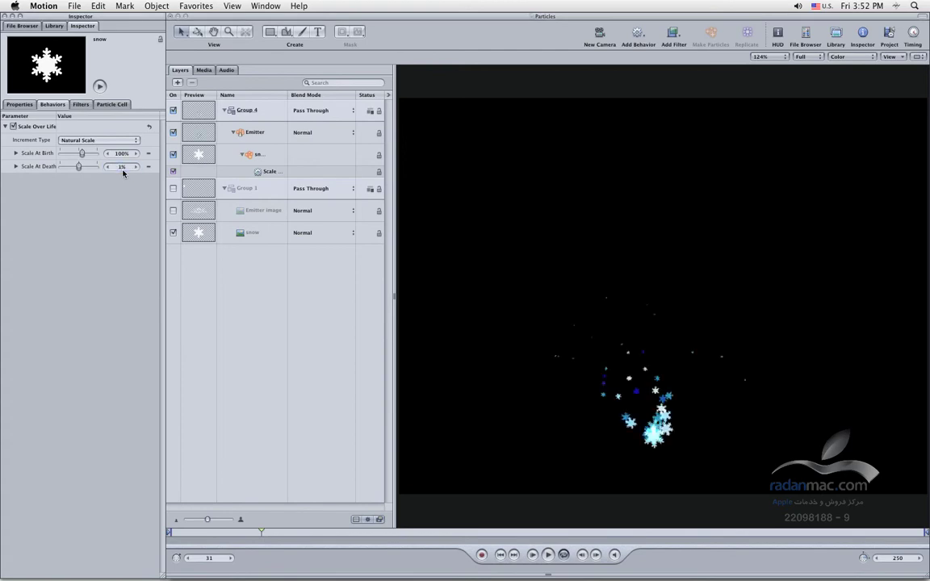
left_click(548, 556)
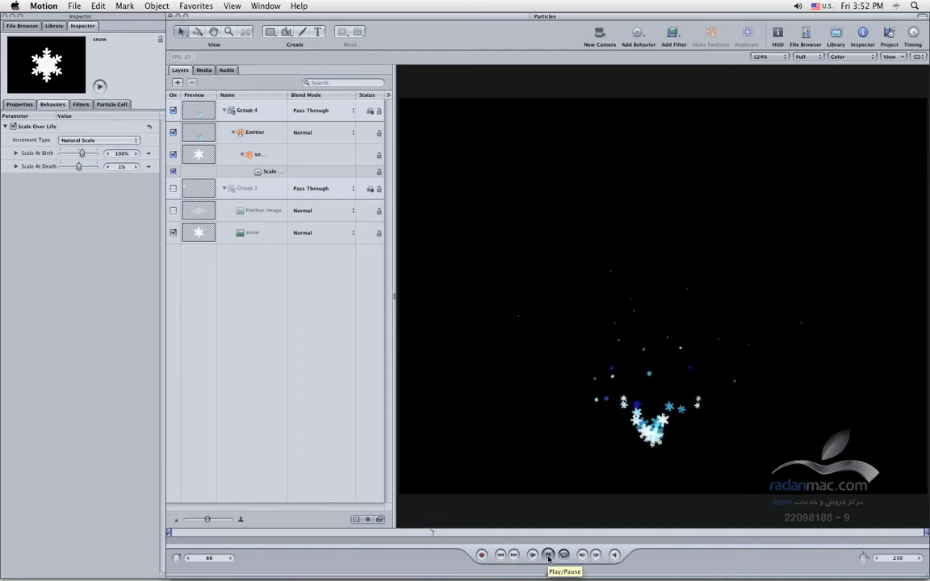
Step: Set Scale Over Life's Increment Type to Rate and raise the Scale Rate to about 63
left_click(93, 140)
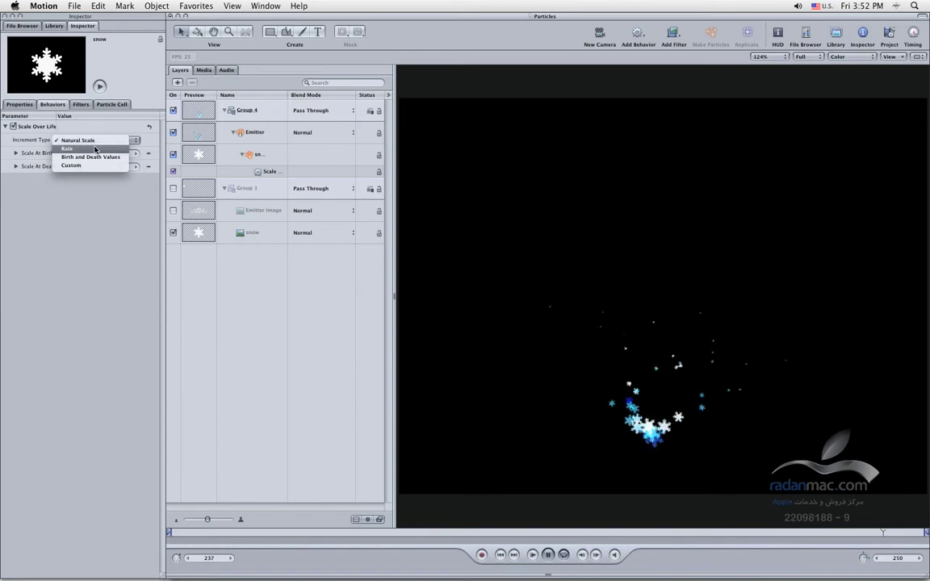
left_click(95, 149)
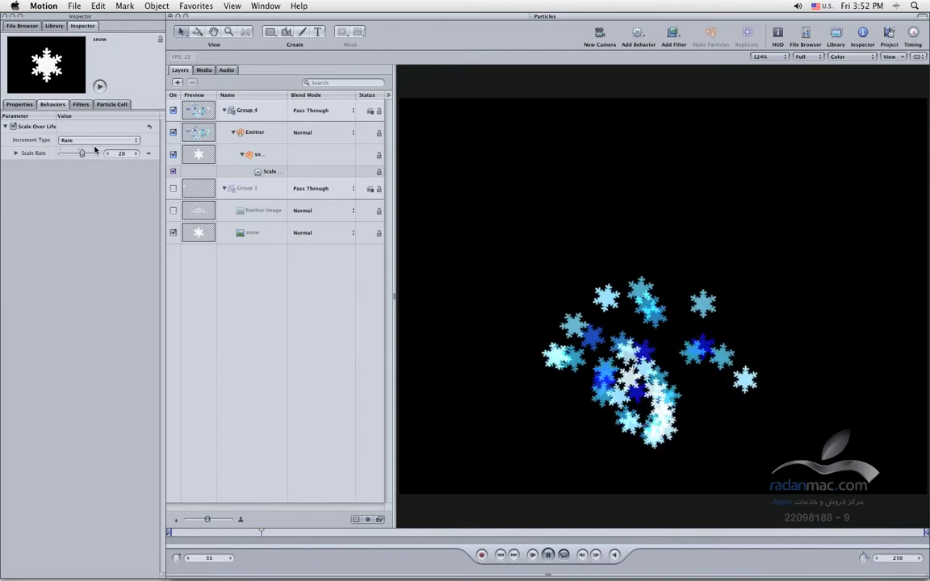
mouse_move(88, 156)
left_mouse_down()
mouse_move(66, 156)
mouse_move(91, 157)
left_mouse_up()
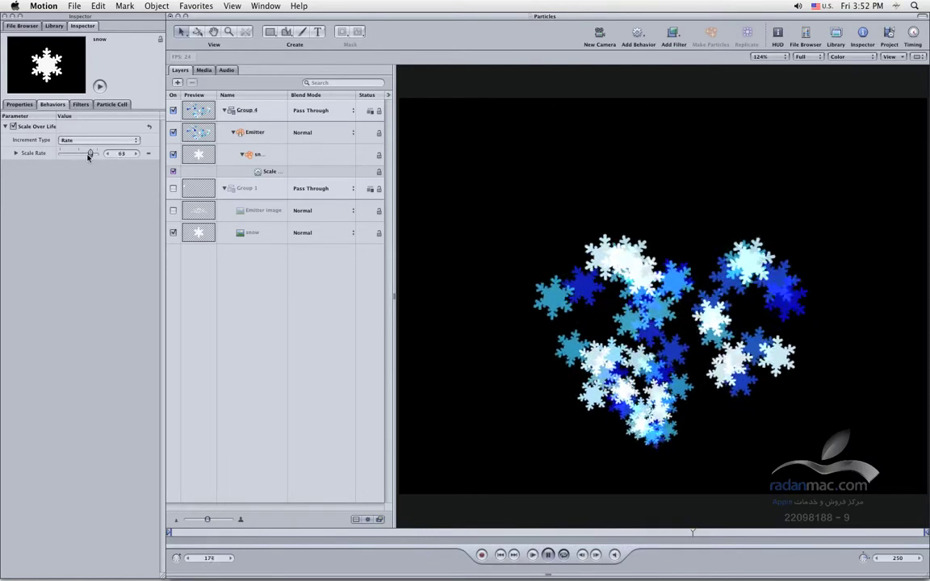
Step: Switch Scale Over Life's Increment Type to Birth and Death Values
left_click(98, 141)
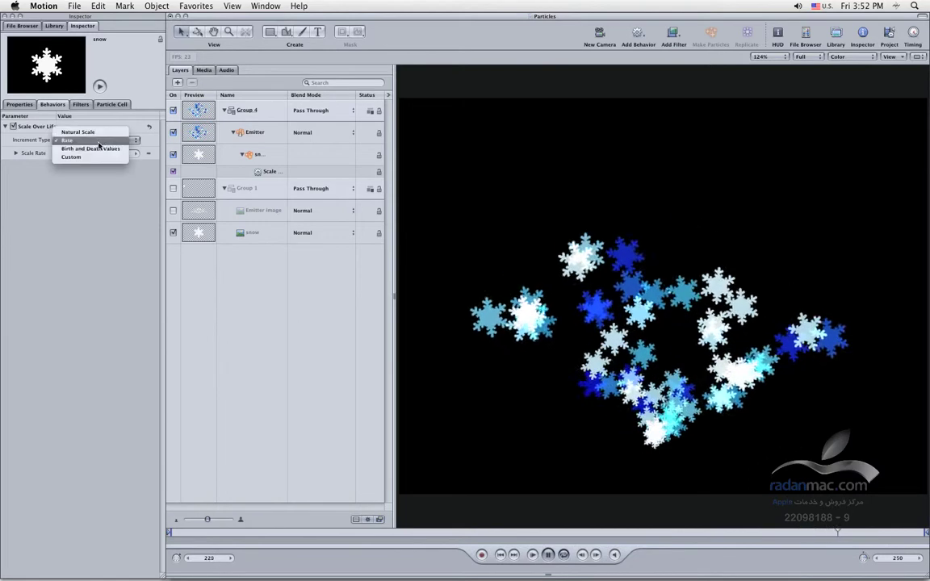
left_click(98, 150)
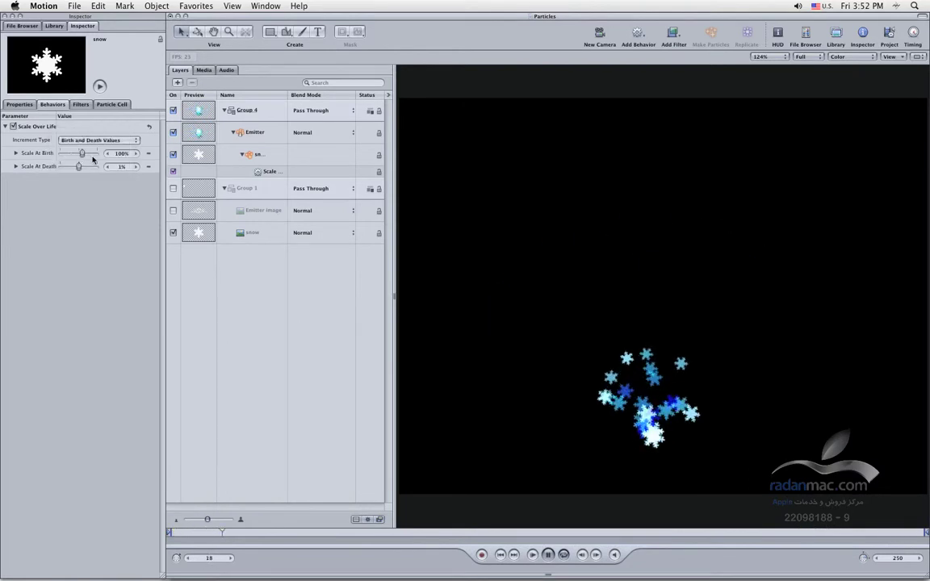
Step: Set Scale Over Life's Increment Type to Custom and add a mid-curve keyframe of about 74% scale at about 47% of life
left_click(92, 139)
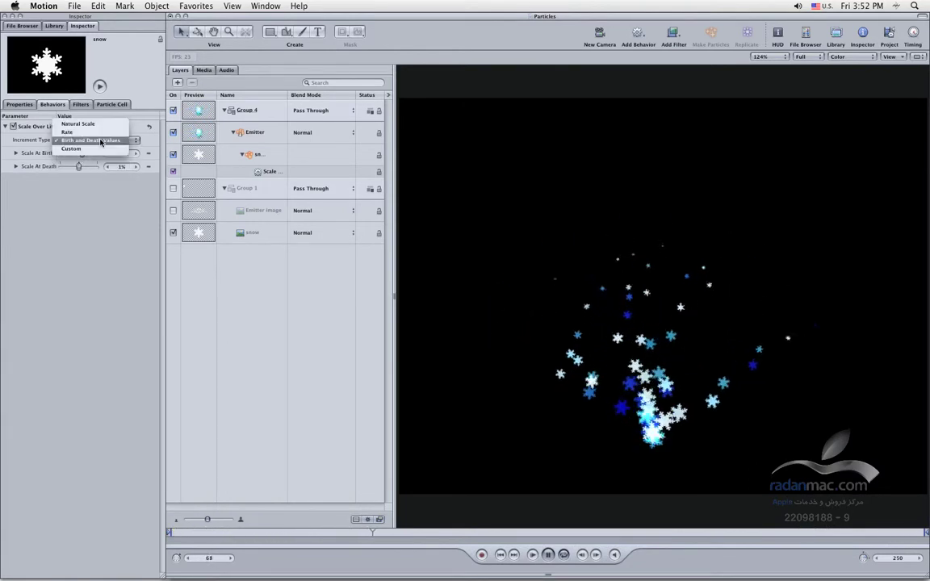
left_click(99, 149)
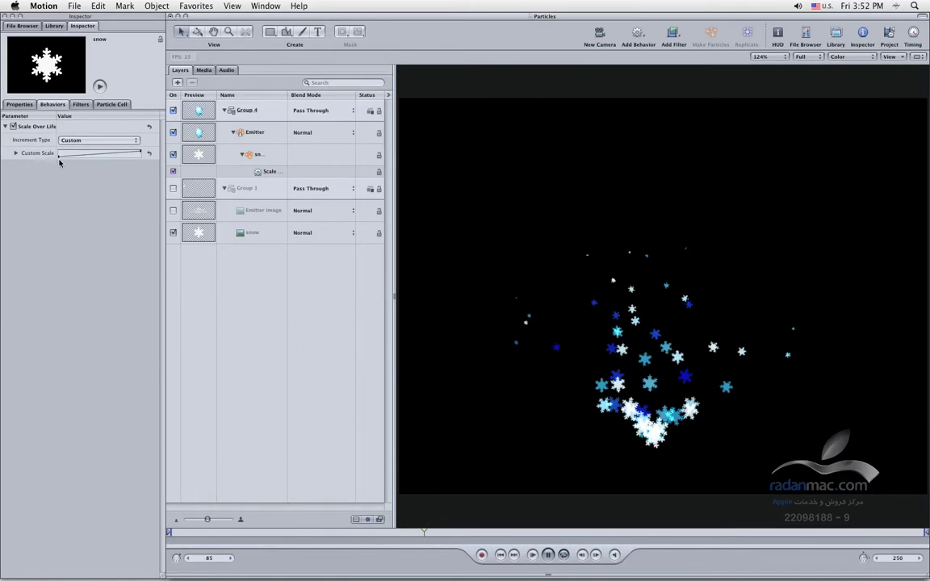
left_click(16, 153)
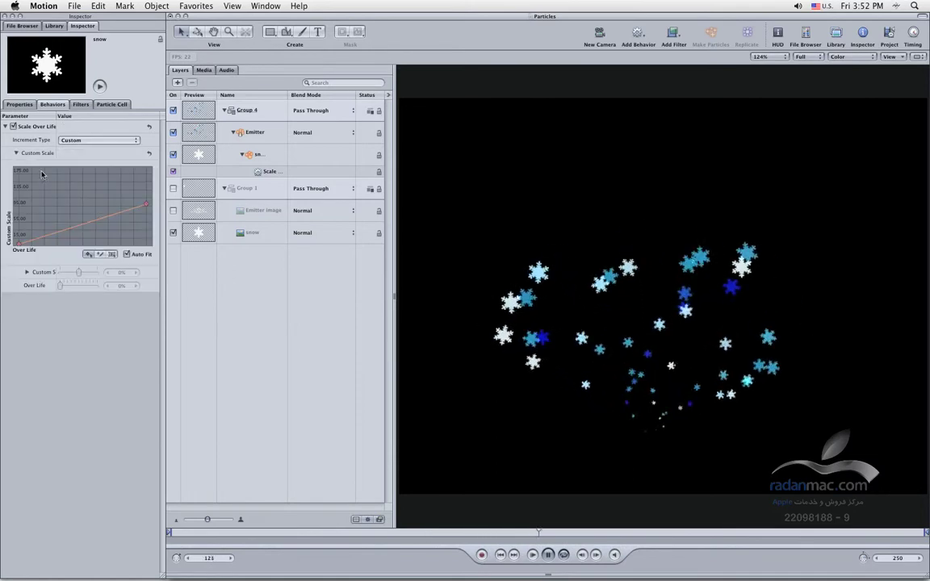
double_click(81, 227)
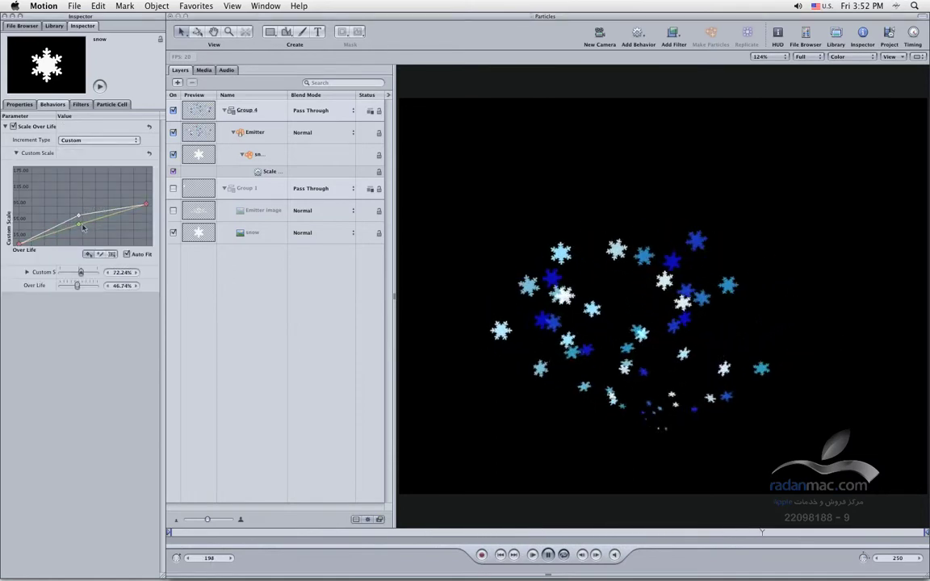
left_click_drag(81, 226, 88, 233)
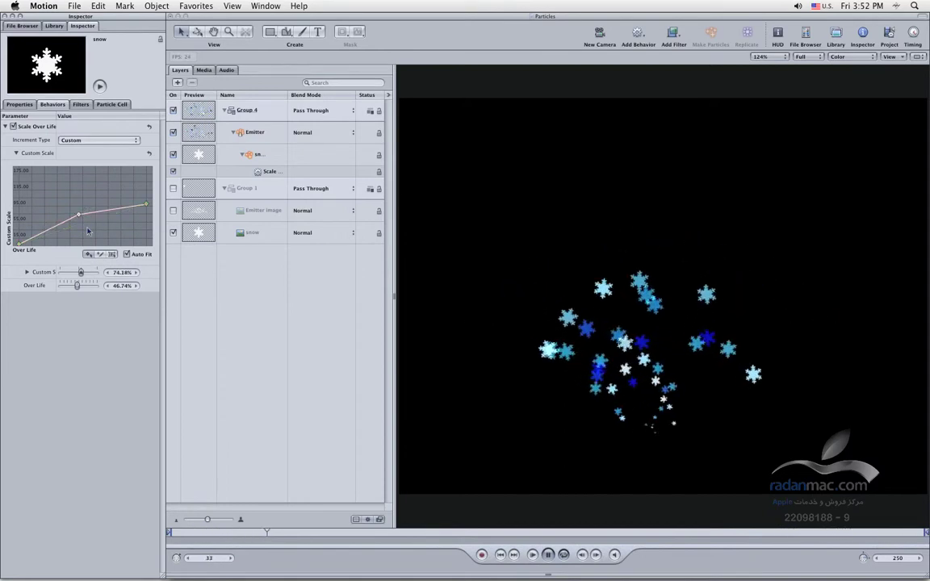
Step: Stop playback at the first frame and select the Scale Over Life behavior under the snow particle cell
left_click(548, 554)
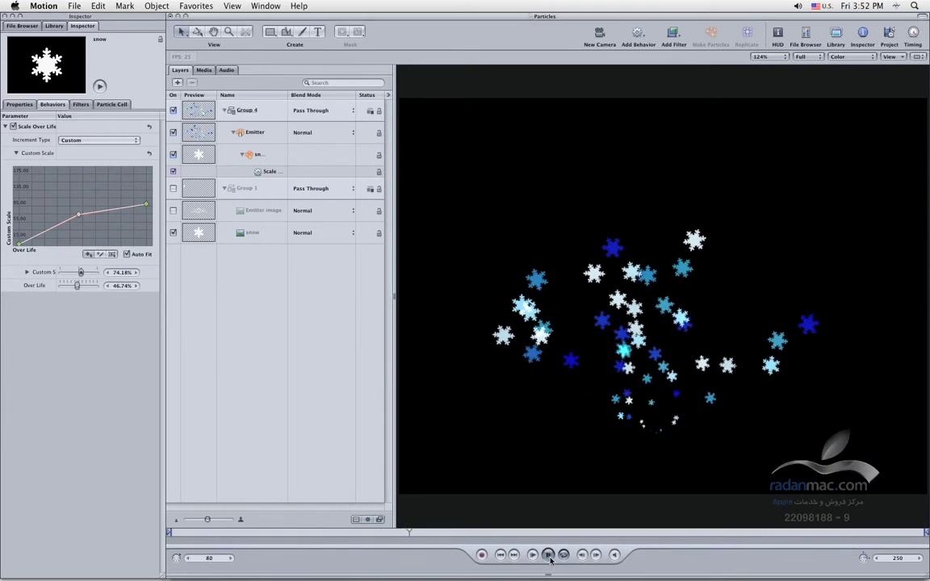
left_click(499, 555)
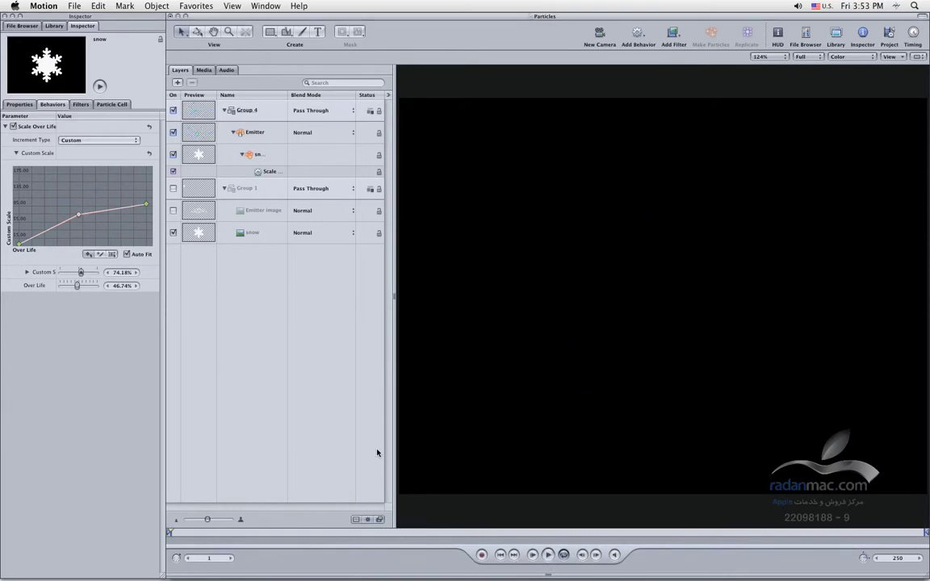
left_click(270, 171)
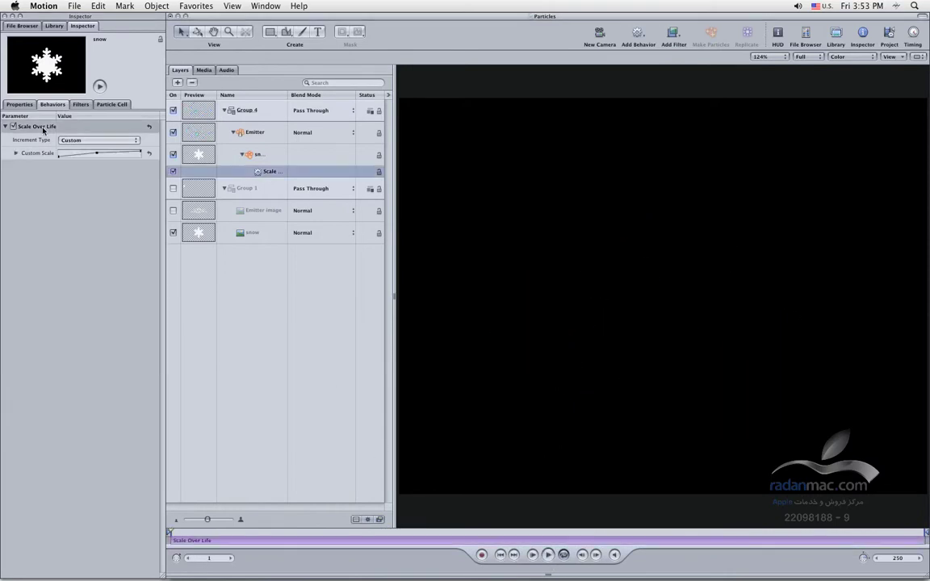
Step: Delete the Scale Over Life behavior from the snow particle cell and add the Edge Collision simulation behavior to it
key("Delete")
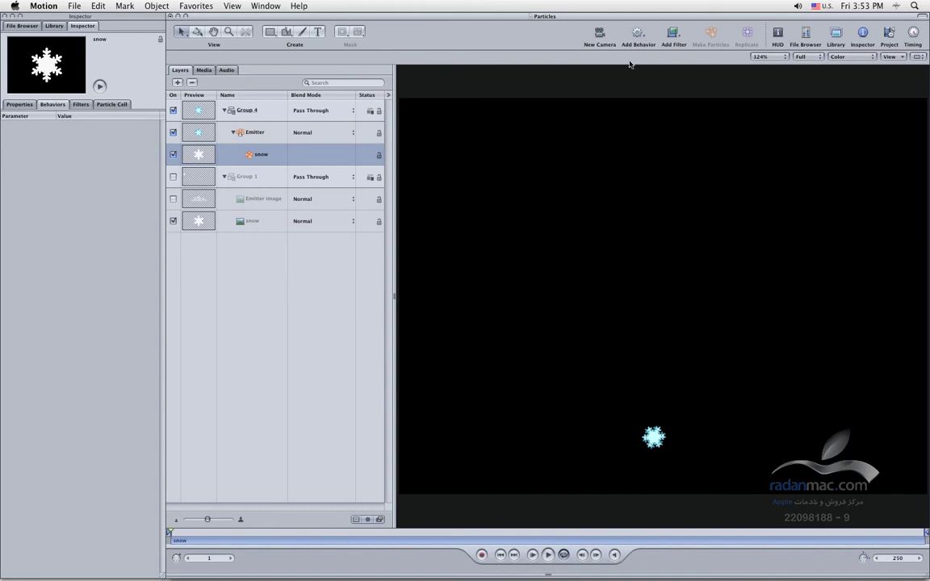
left_click(637, 34)
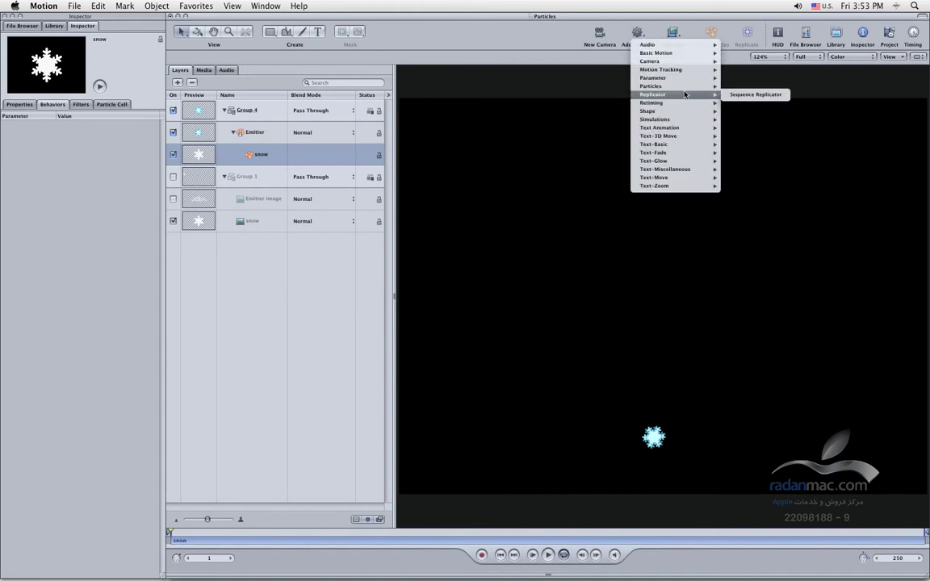
mouse_move(684, 92)
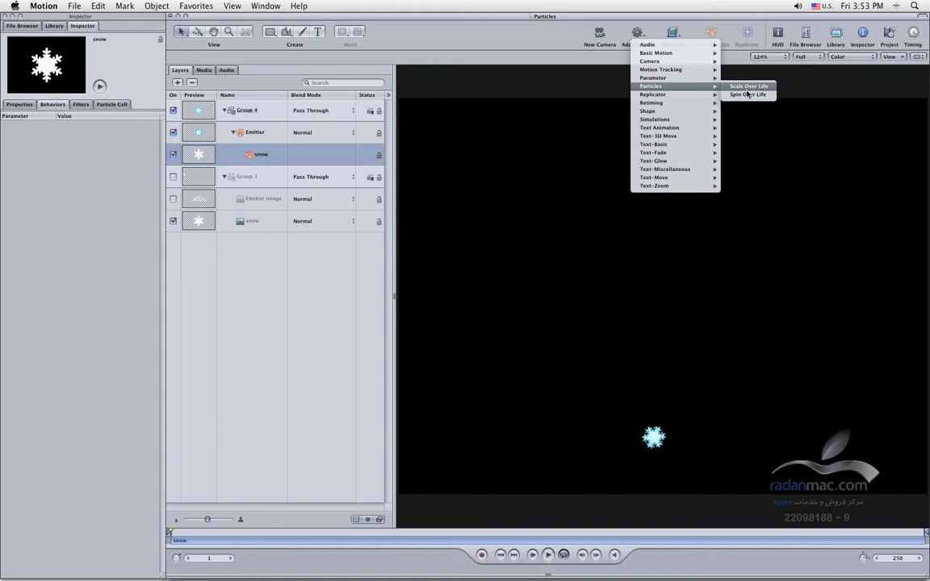
mouse_move(699, 111)
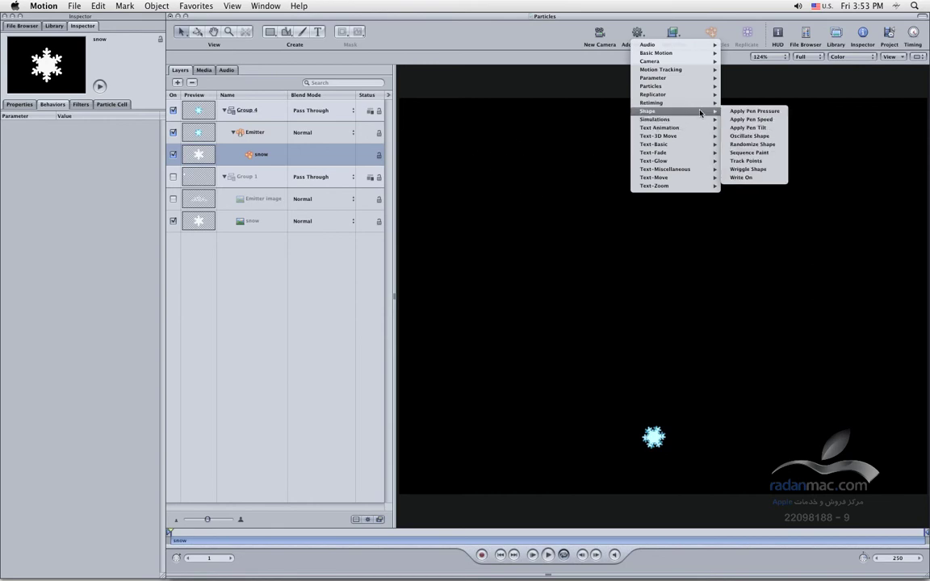
mouse_move(662, 119)
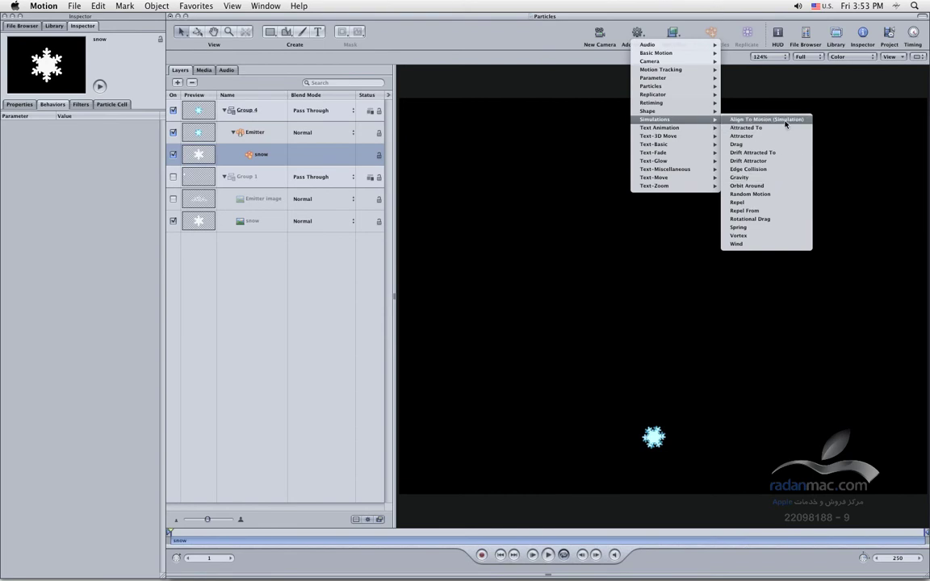
left_click(753, 171)
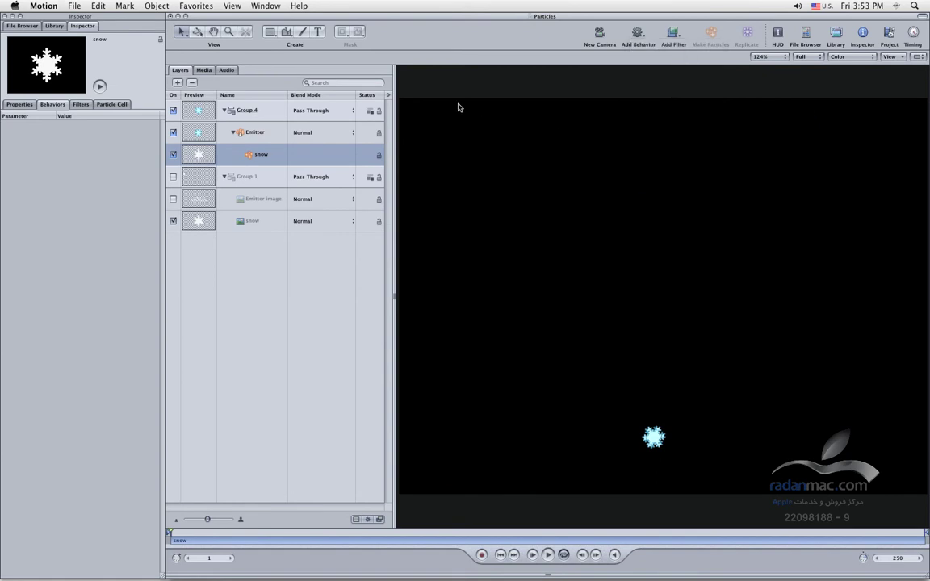
Step: Raise the snow particle cell's Life to 6.00 and play the animation
left_click(260, 152)
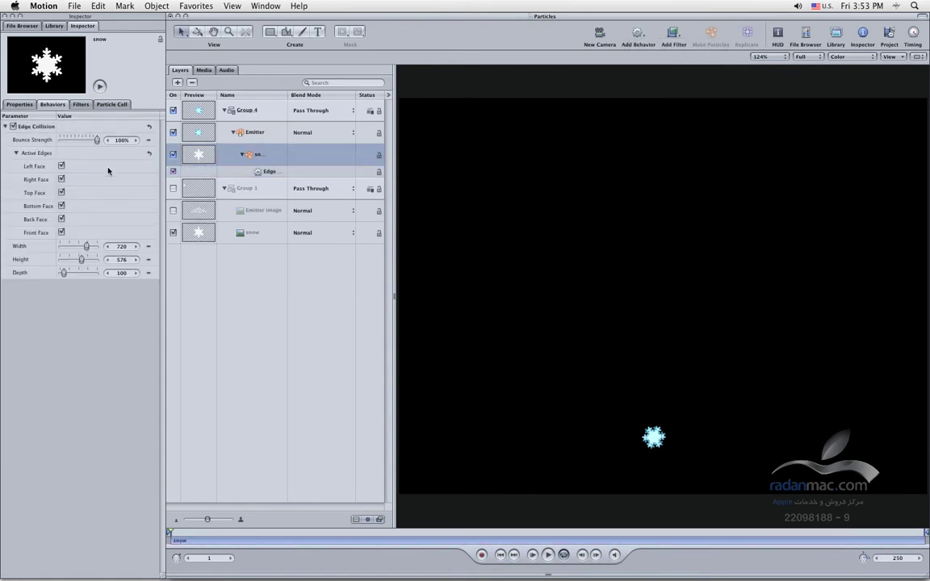
left_click(112, 105)
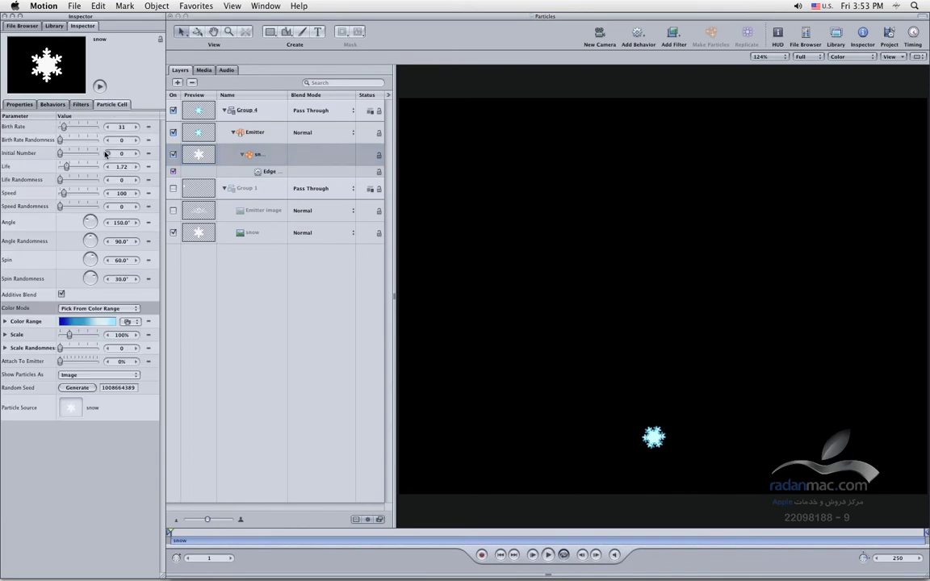
left_click_drag(104, 166, 117, 165)
left_click(548, 555)
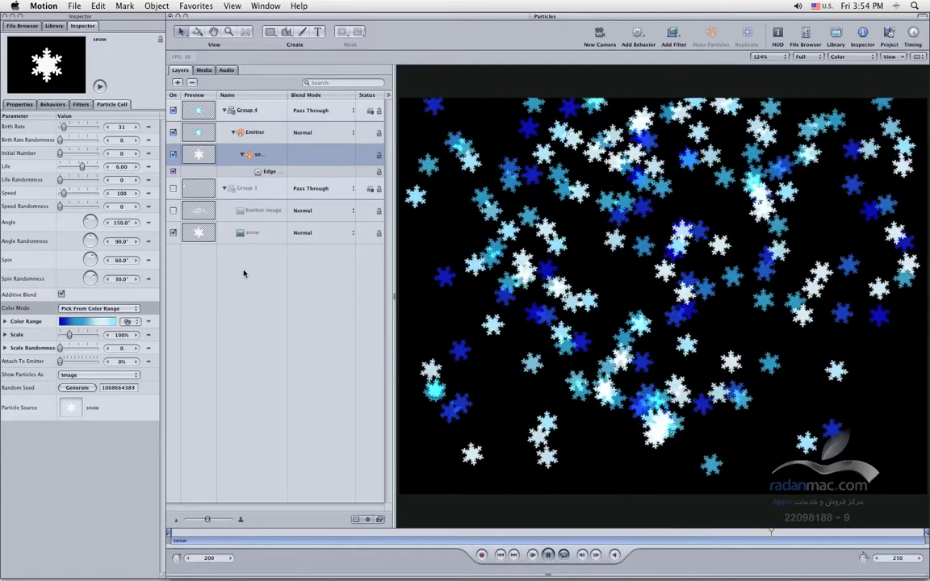
Step: Set the snow particle cell's Life to 10 and return to the start of the project
left_click(119, 167)
type("10")
key("Return")
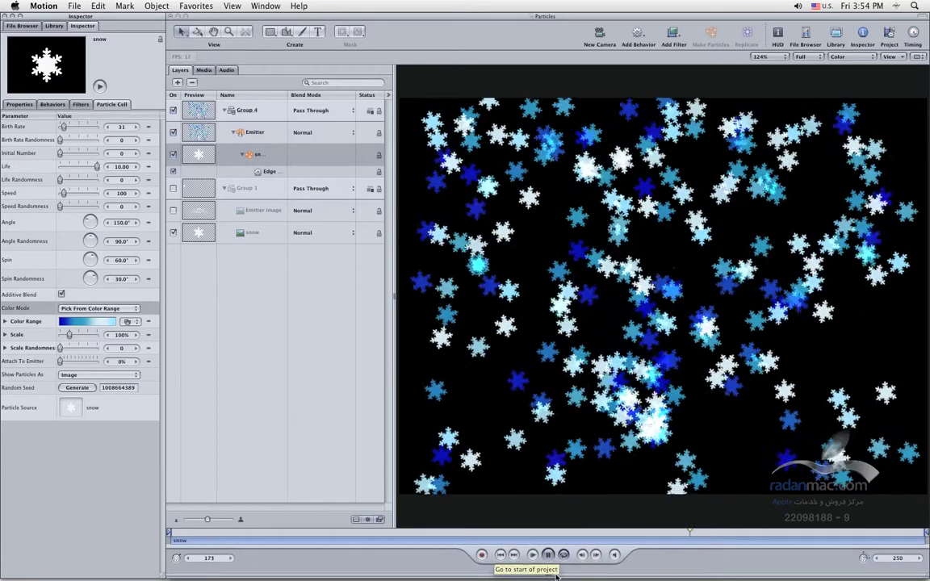
left_click(500, 555)
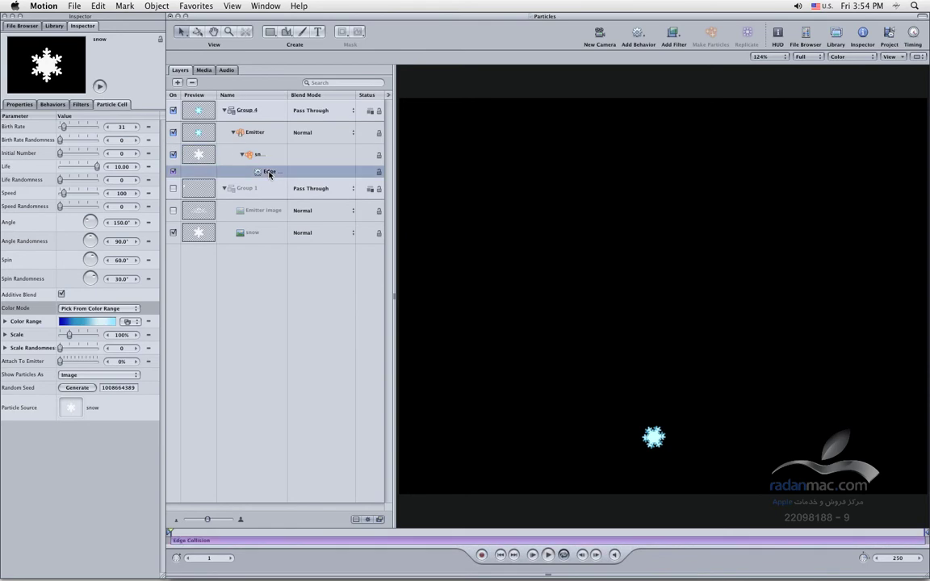
Step: Remove the Edge Collision behavior from the snow particle cell and add the Wind simulation behavior in its place
key("super+z")
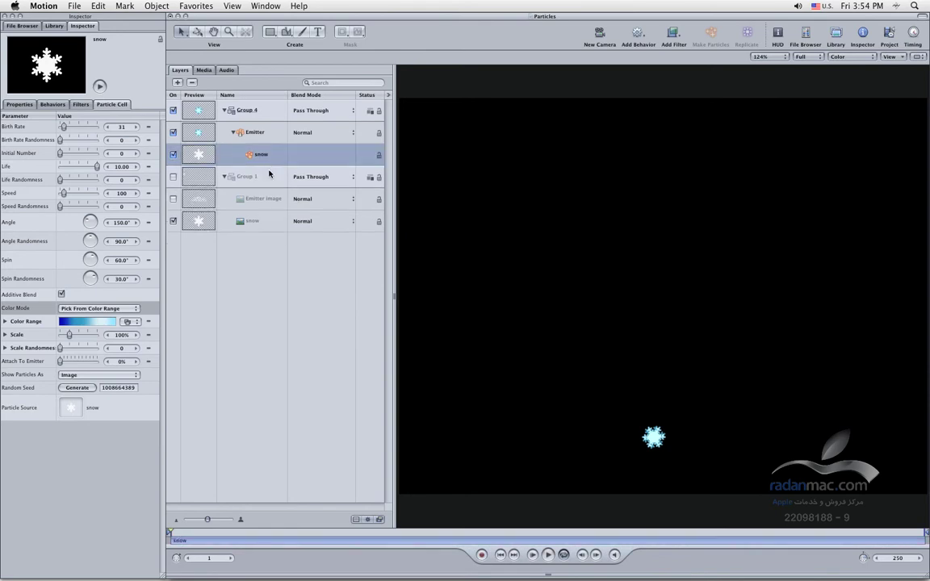
left_click(639, 34)
mouse_move(687, 122)
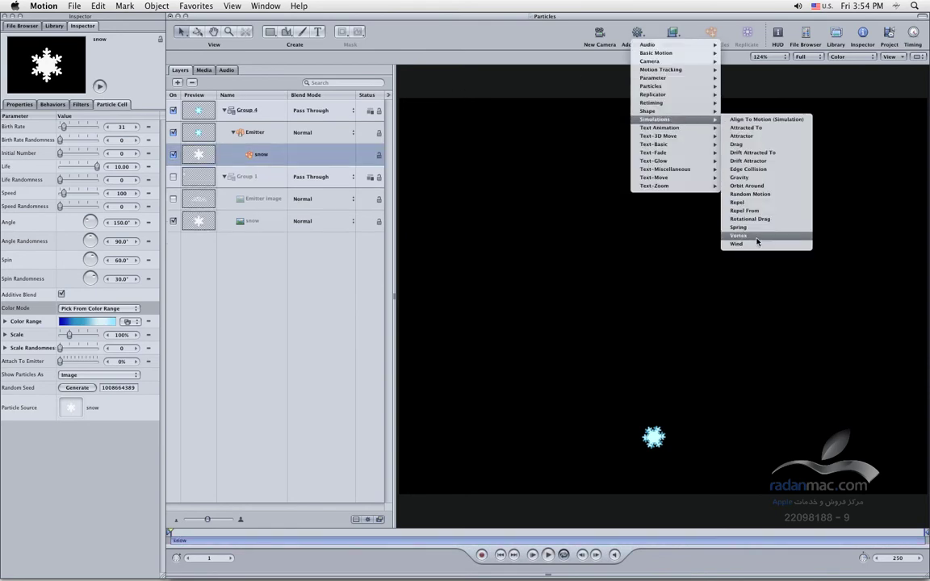
left_click(736, 244)
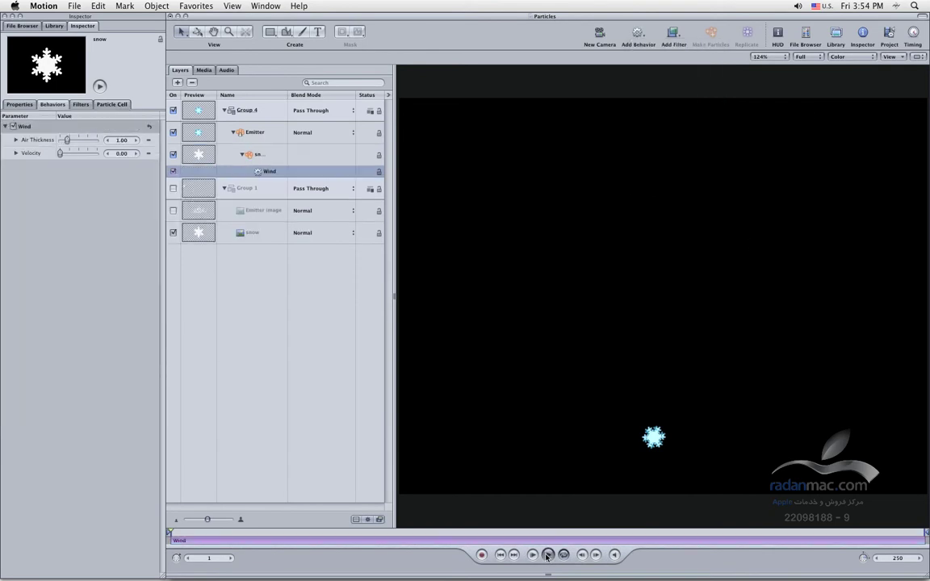
Step: During playback, use the HUD to set the Wind blowing horizontally rightward with a velocity of about 63, and replay from the start
left_click(547, 555)
key("F7")
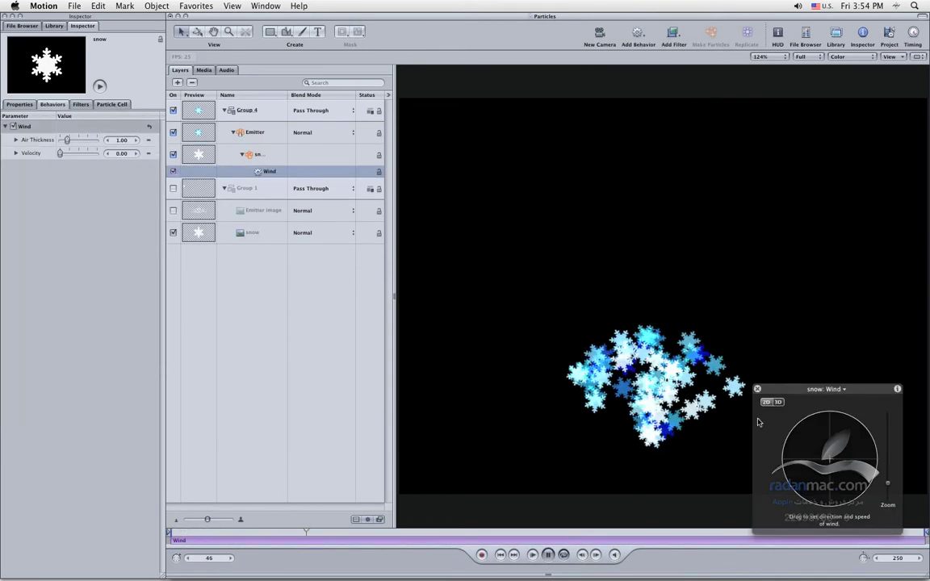
left_click_drag(790, 394, 251, 363)
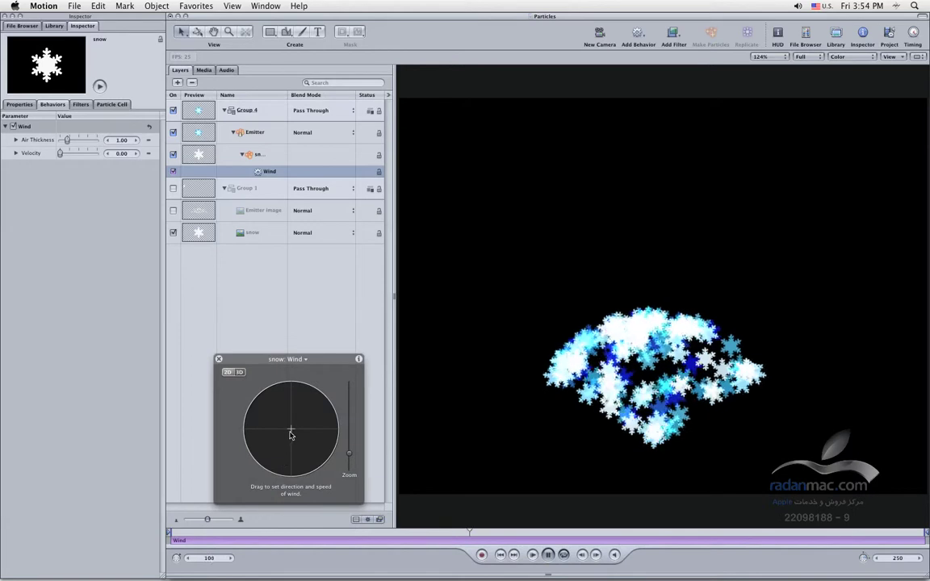
left_click_drag(301, 434, 349, 460)
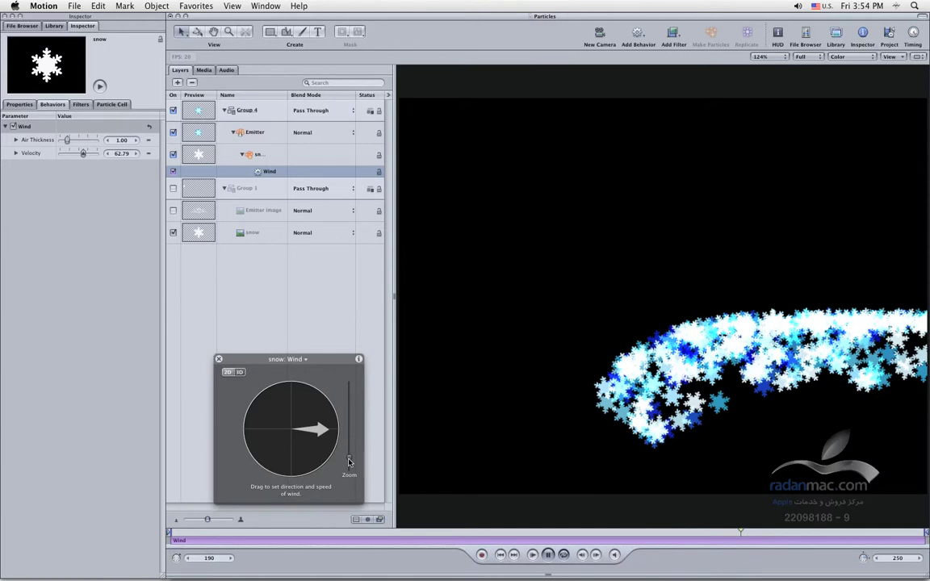
left_click(499, 555)
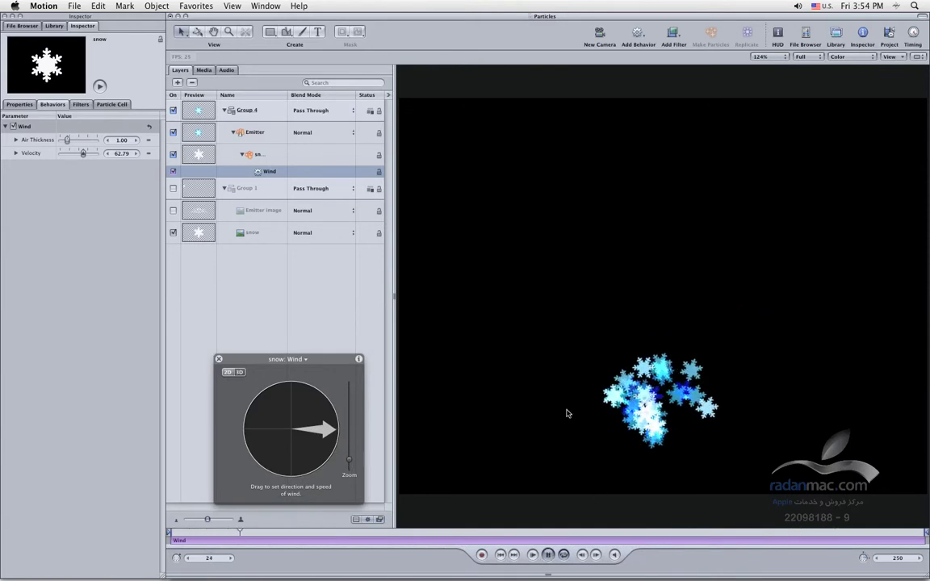
Step: Raise the Speed in the Emitter's cell controls to about 306 and replay the animation from the start
left_click(261, 140)
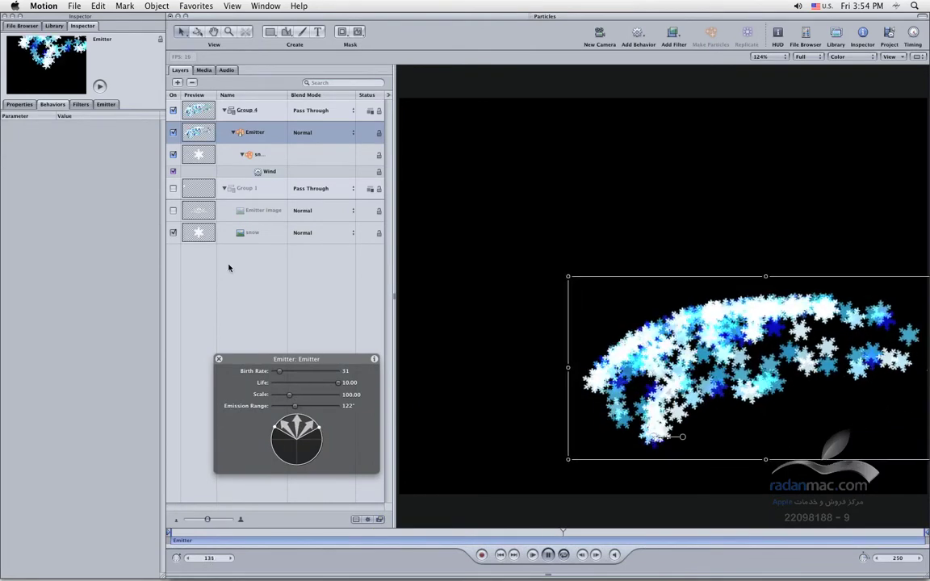
left_click(106, 104)
left_click_drag(63, 297, 71, 298)
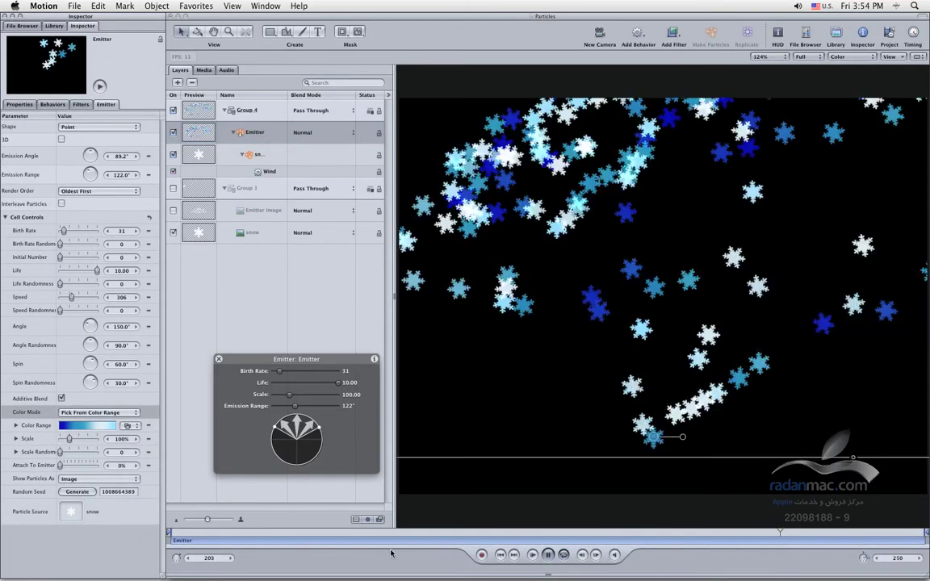
left_click(501, 554)
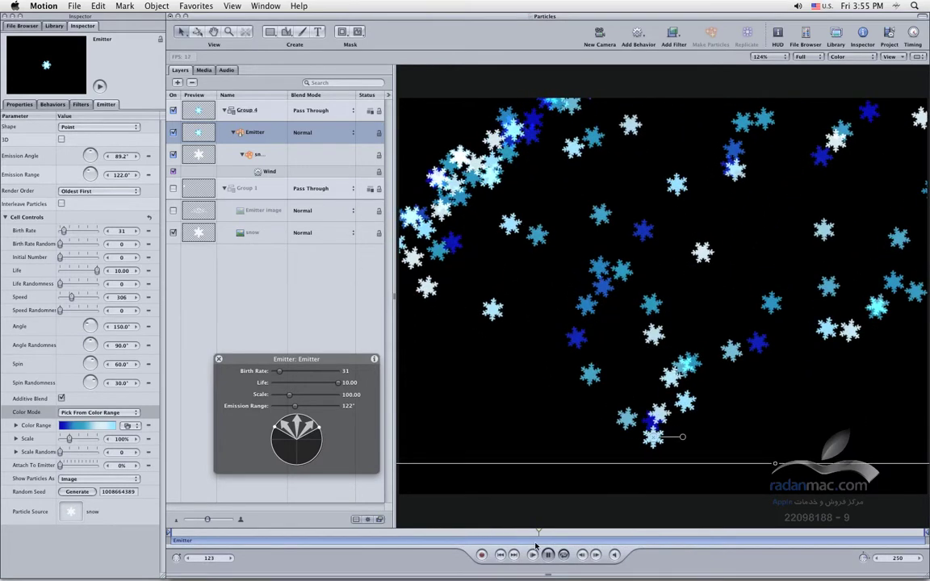
Step: Set the Emitter's particle Speed to 200, replay the animation and stop it at frame 74
left_click(121, 298)
type("200")
key("Return")
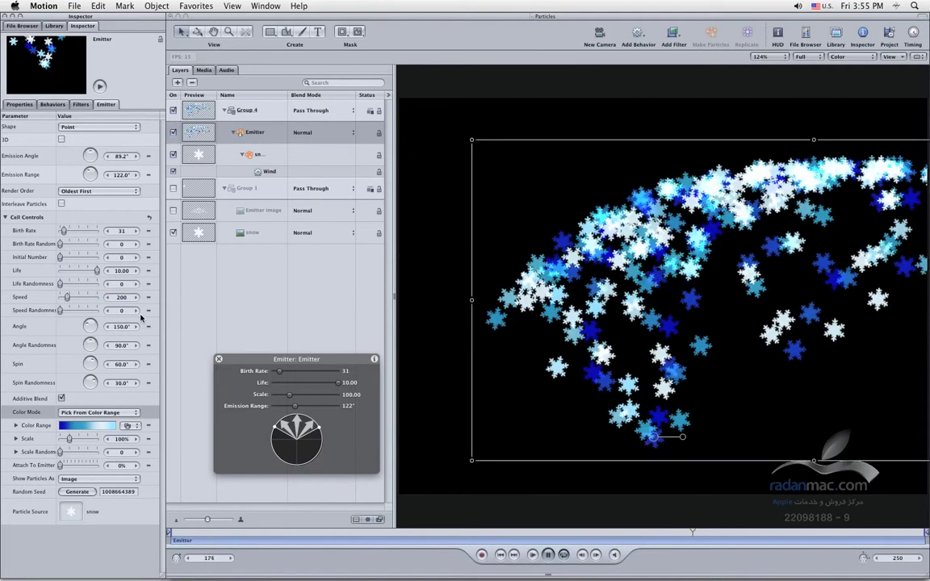
left_click(513, 554)
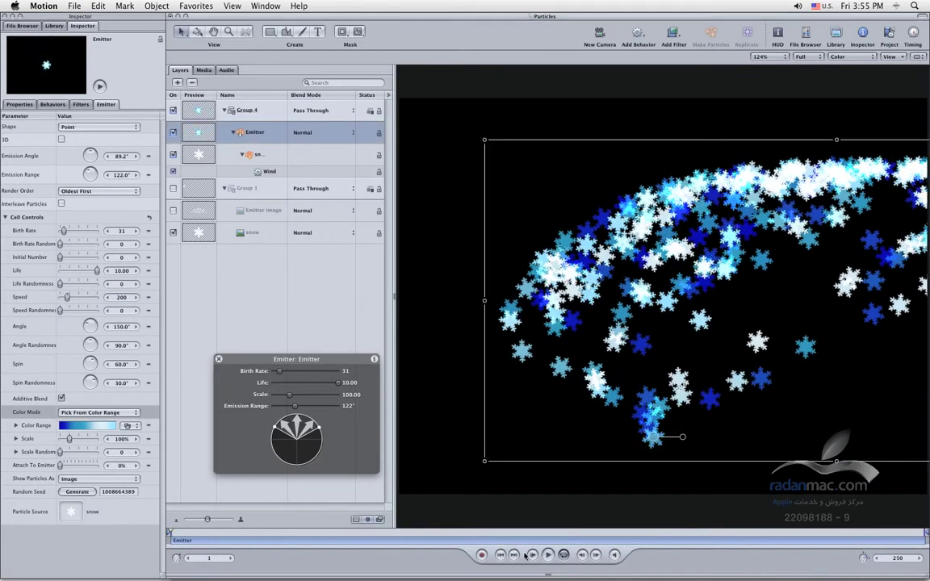
left_click(547, 554)
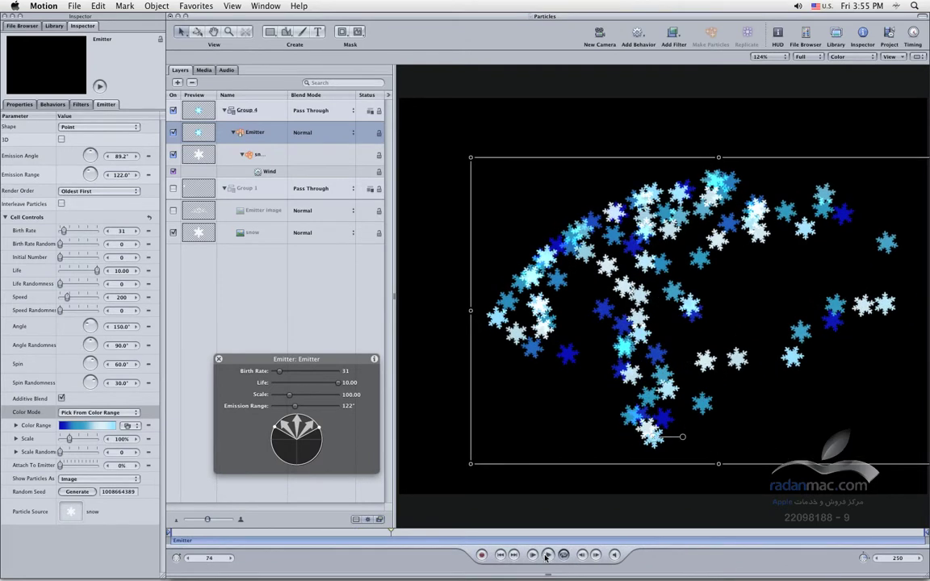
Step: Add the Gravity simulation behavior to the Emitter, preview its effect and stop playback at frame 212
left_click(637, 34)
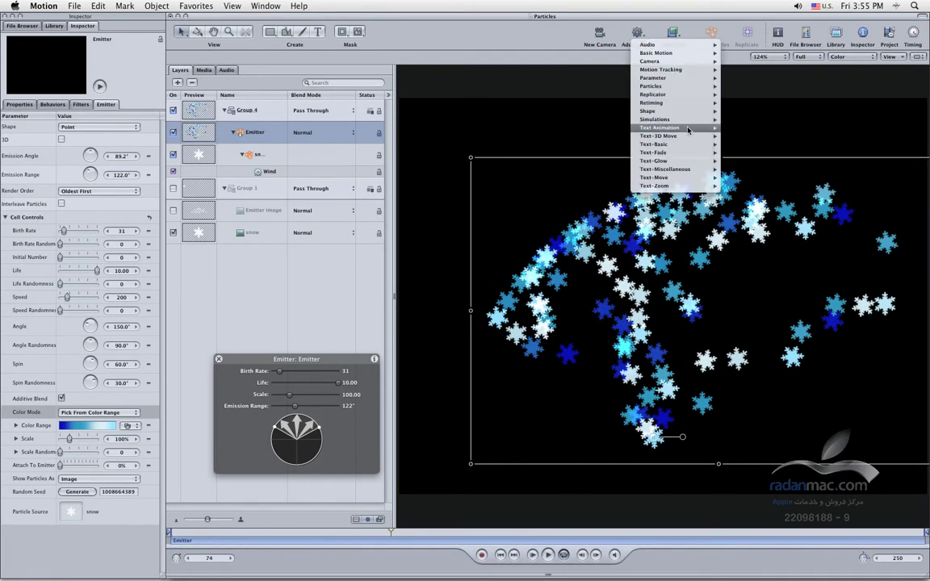
mouse_move(678, 119)
left_click(760, 179)
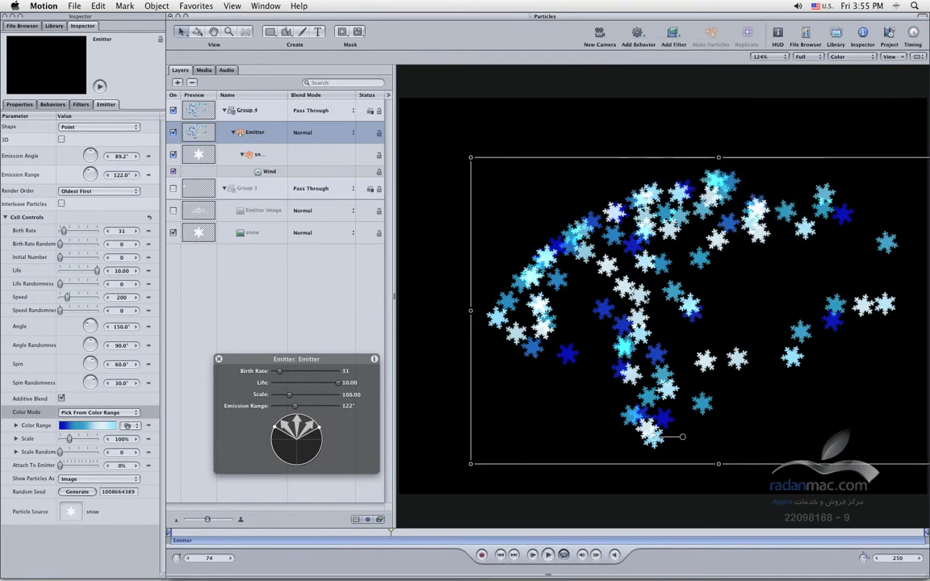
left_click(547, 555)
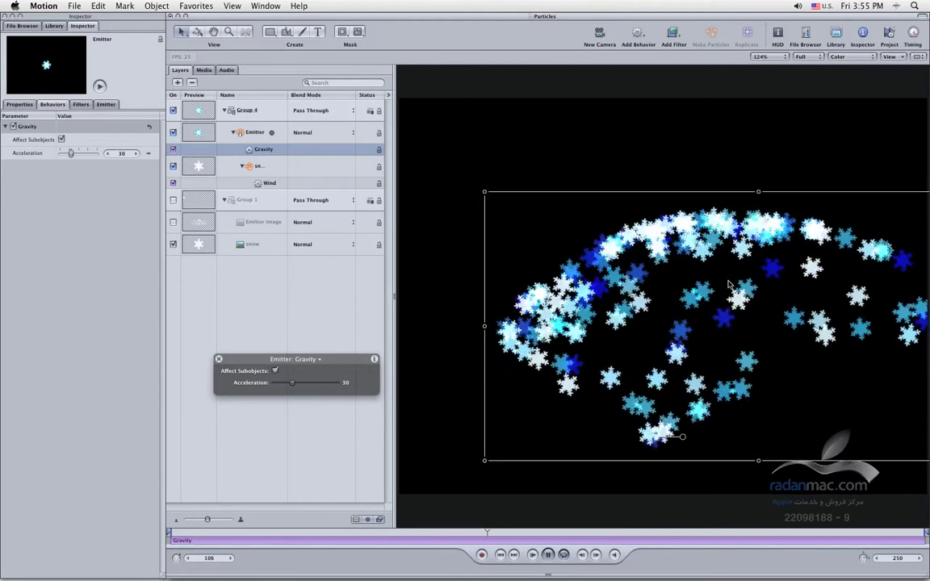
left_click(548, 556)
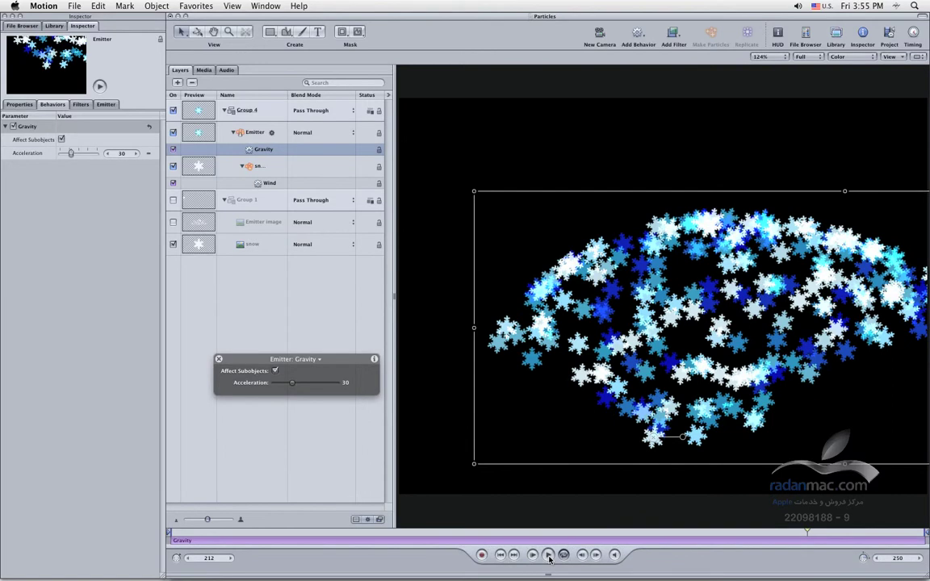
left_click(638, 37)
mouse_move(694, 118)
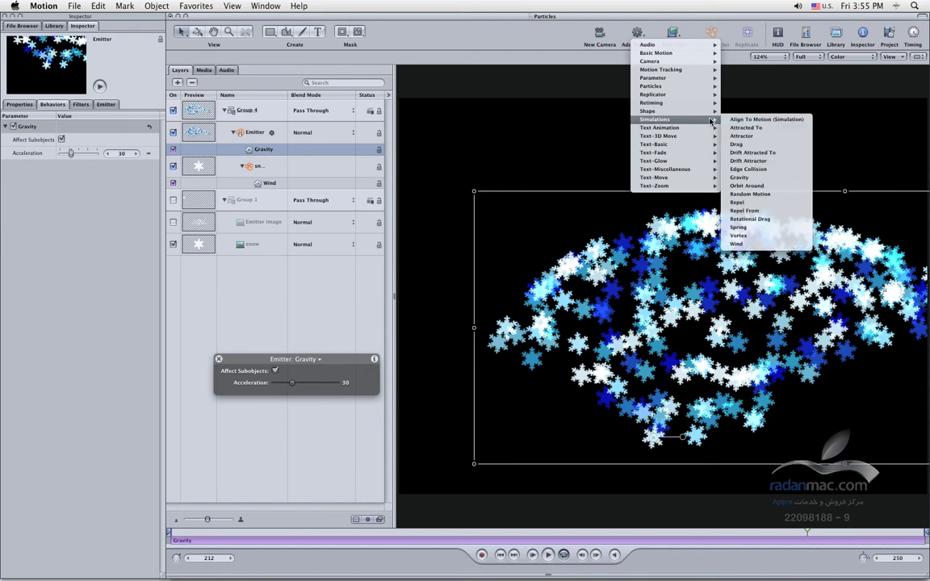
left_click(489, 36)
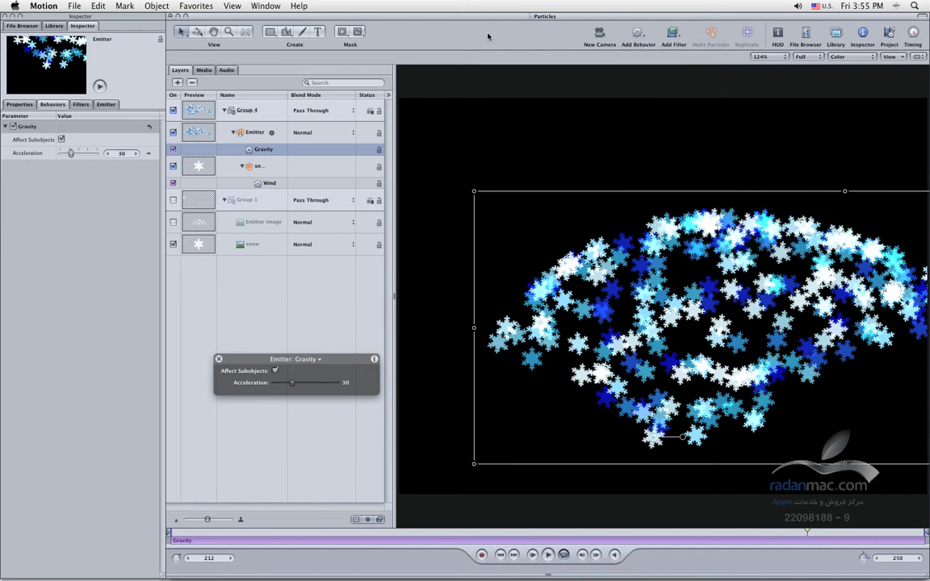